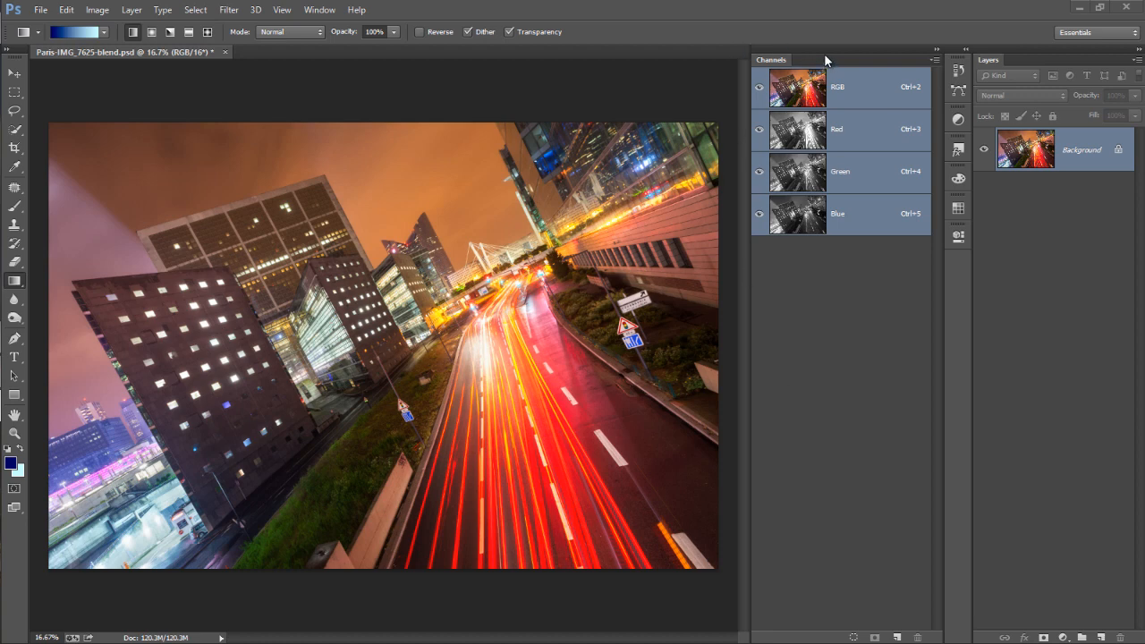
left_click(319, 10)
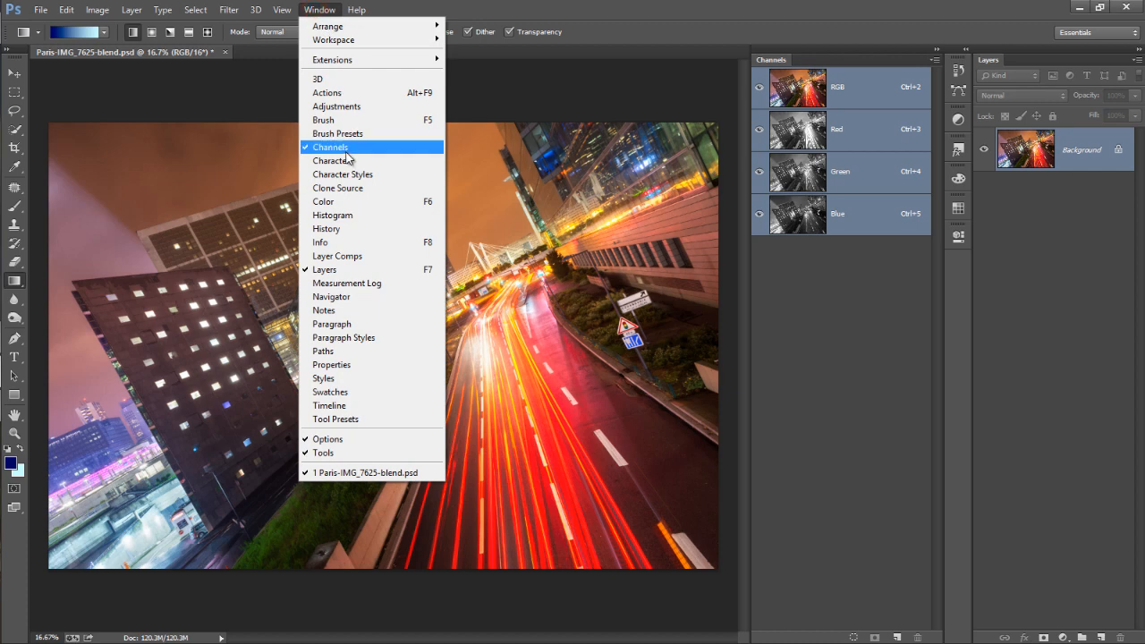
left_click(678, 8)
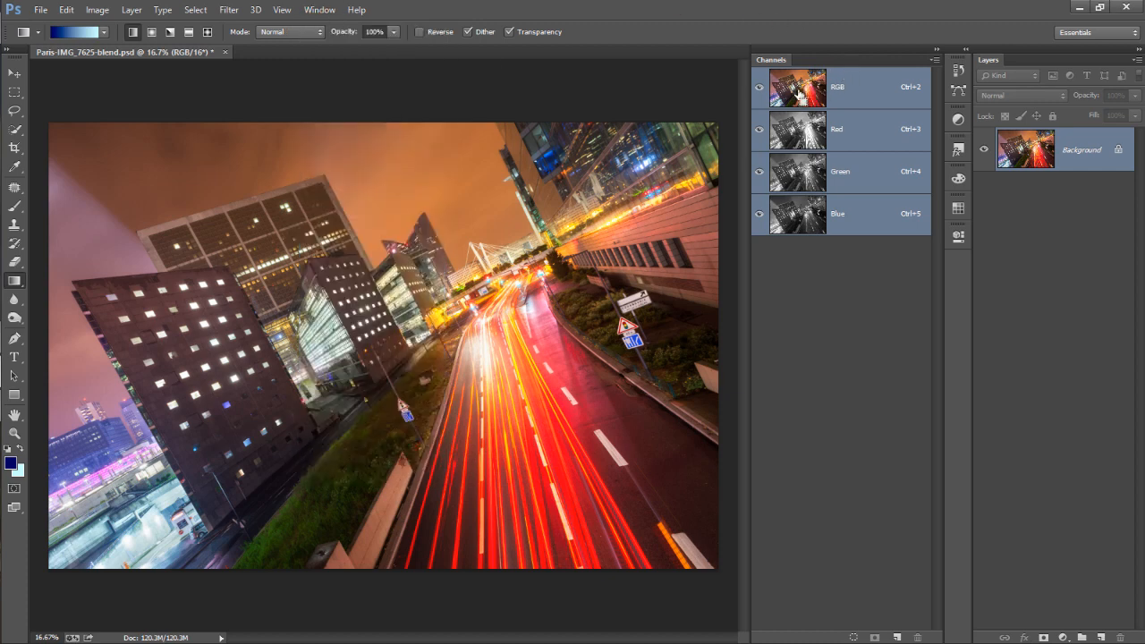
Step: Load the RGB composite's luminosity as a selection and save it as a new alpha channel
left_click(799, 92, "ctrl")
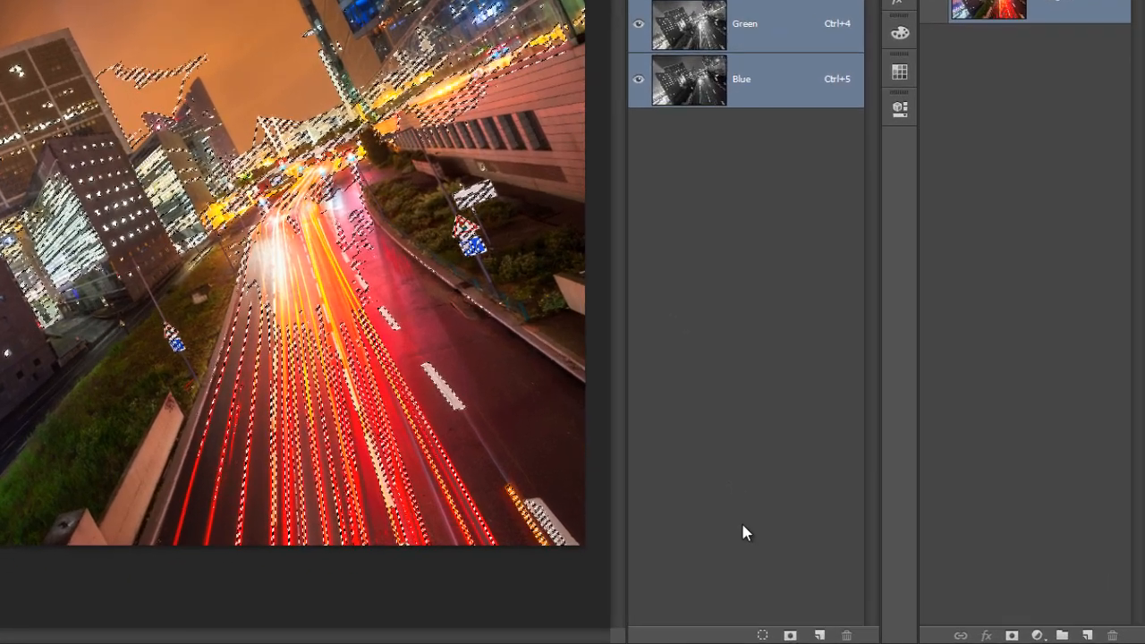
left_click(790, 635)
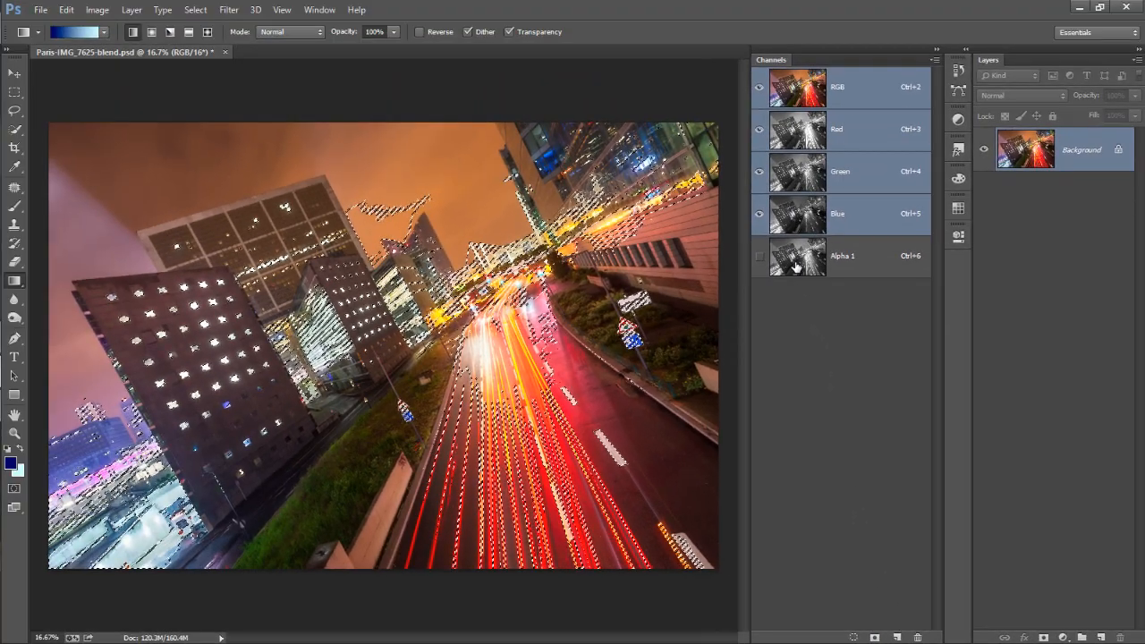
left_click(753, 219)
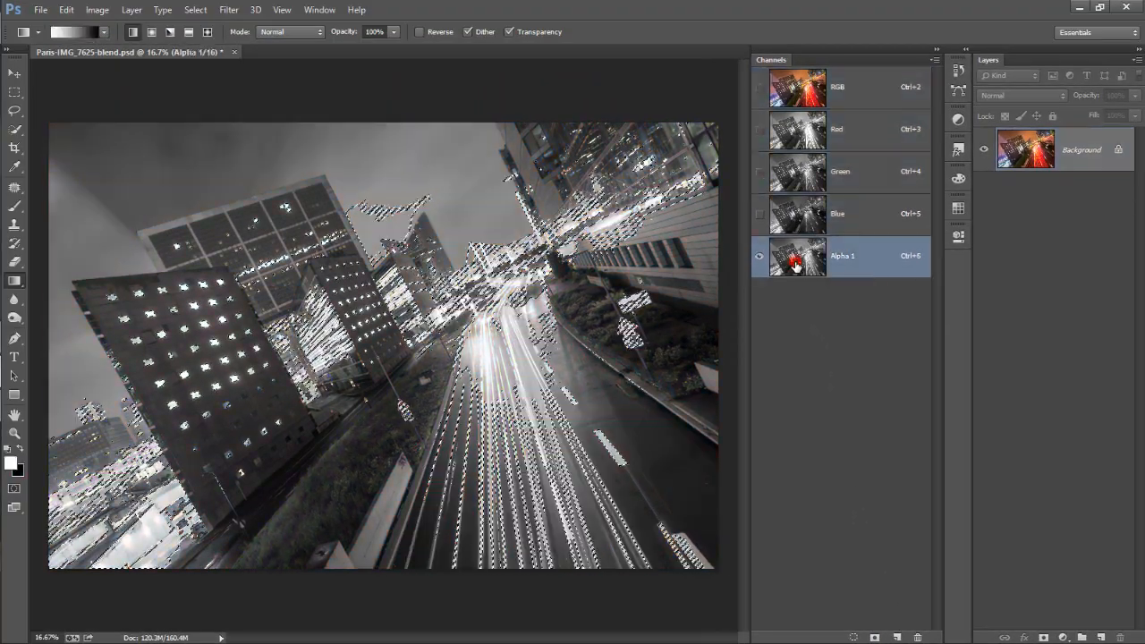
Step: Rename the new alpha channel as Lights 1 and clear the selection
double_click(845, 257)
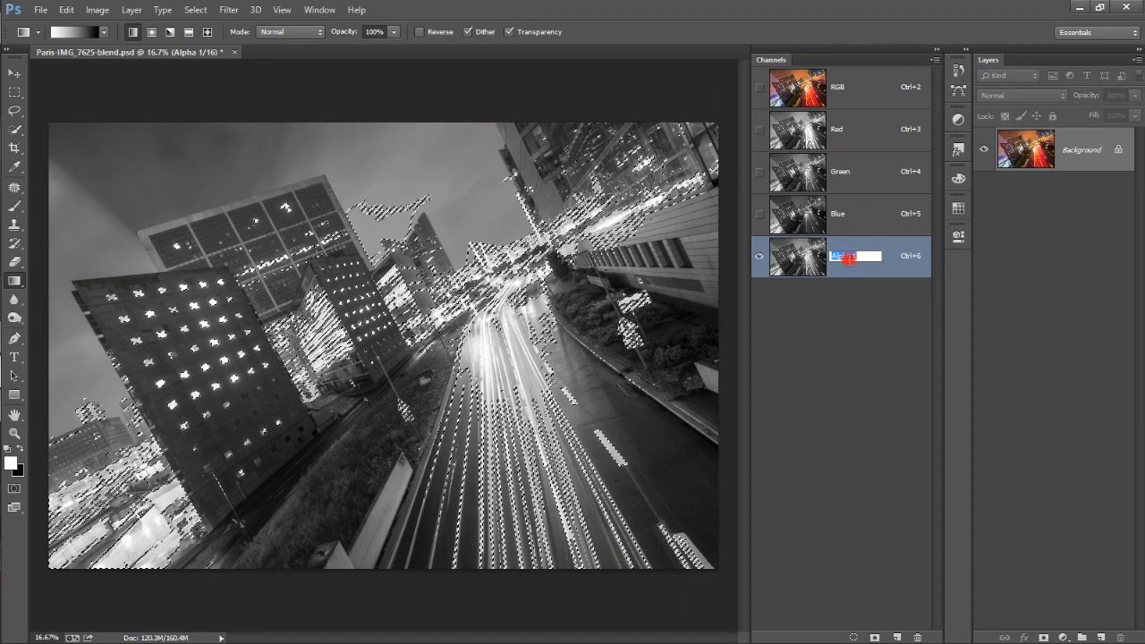
type("Lights 1")
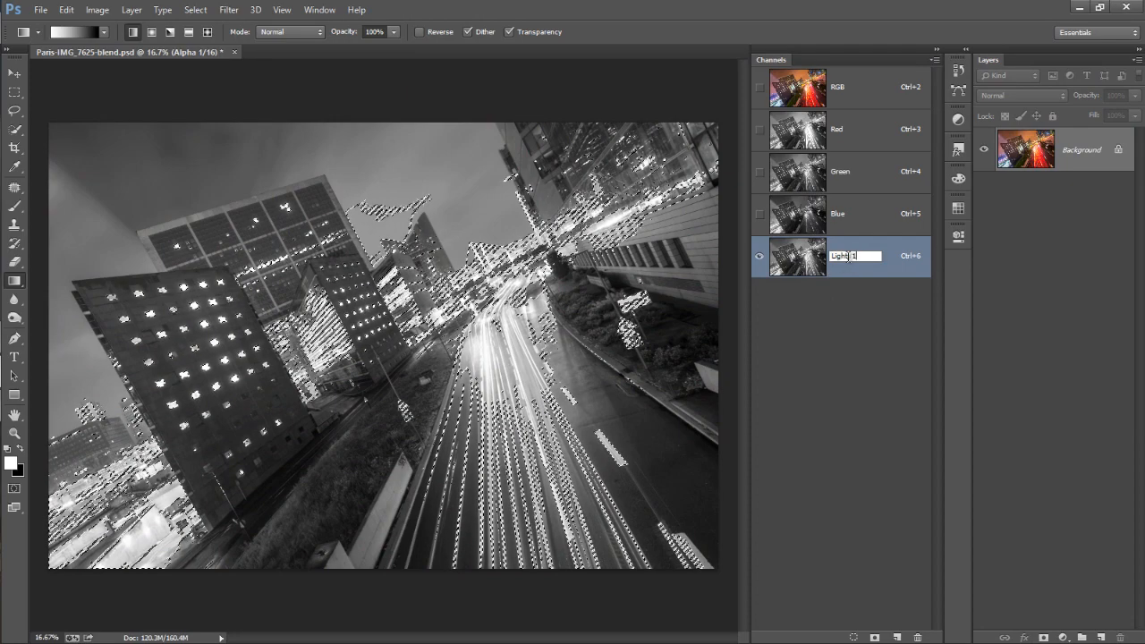
key("Return")
key("ctrl+d")
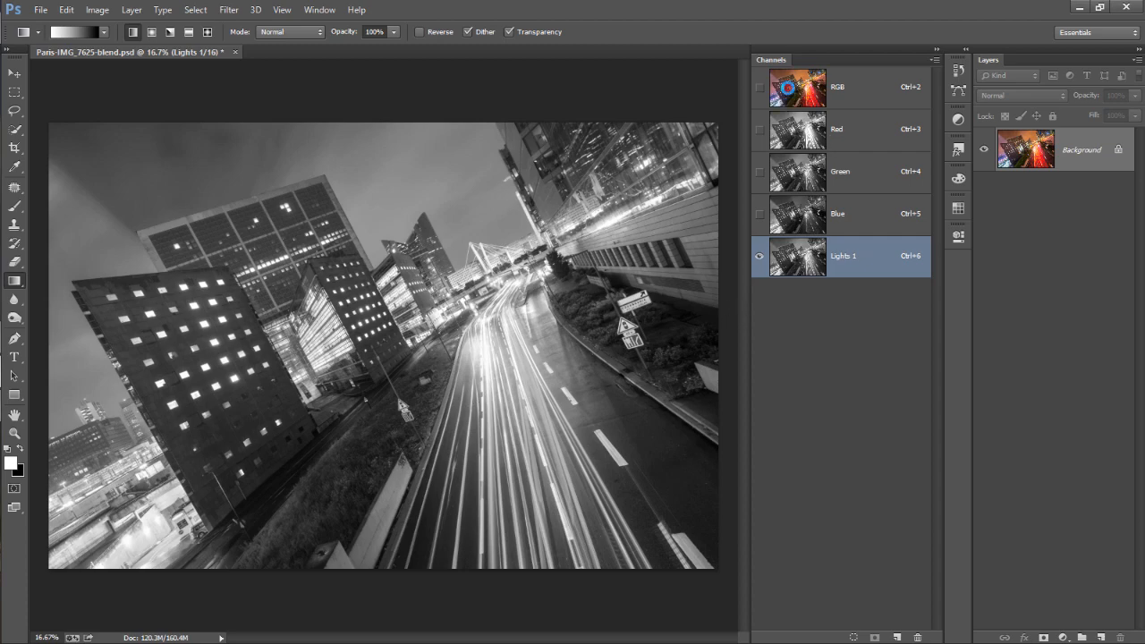
Step: Load the RGB luminosity selection again, intersect it with itself, and save the result as another alpha channel
left_click(790, 93, "ctrl")
left_click(852, 90)
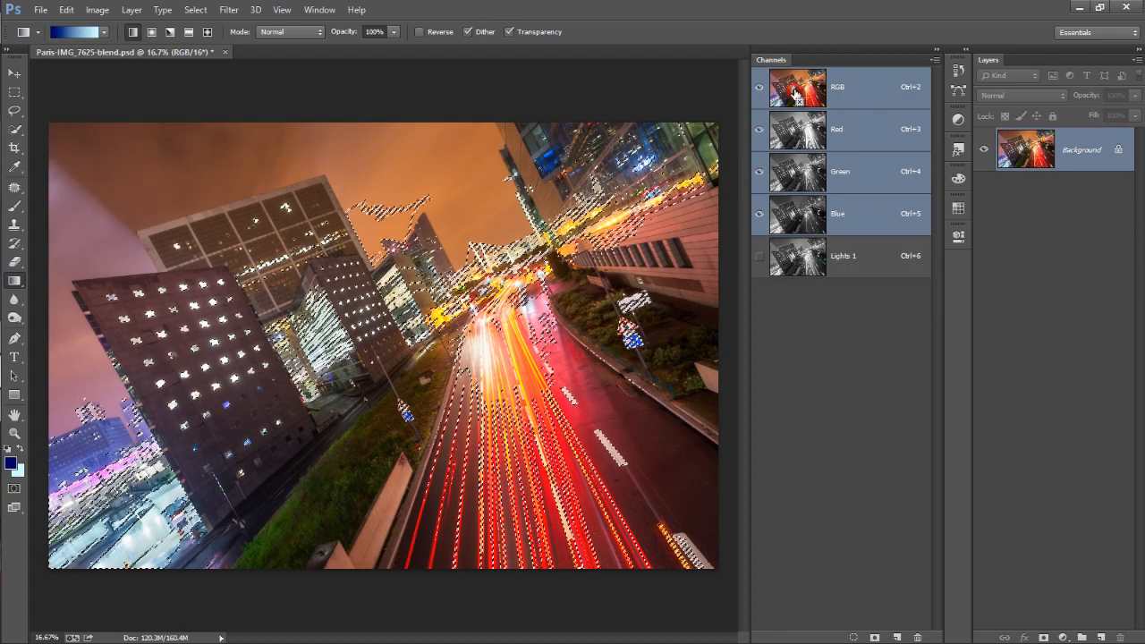
left_click(796, 94, "ctrl+alt+shift")
left_click(874, 637)
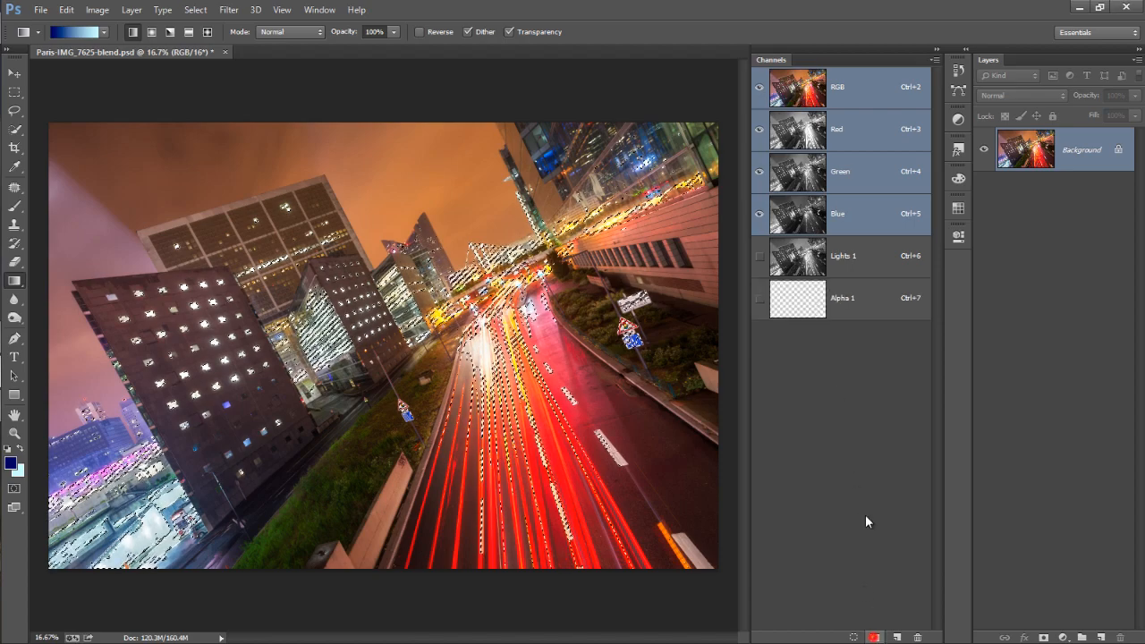
Step: Rename the second alpha channel as Lights 2
double_click(843, 299)
type("L")
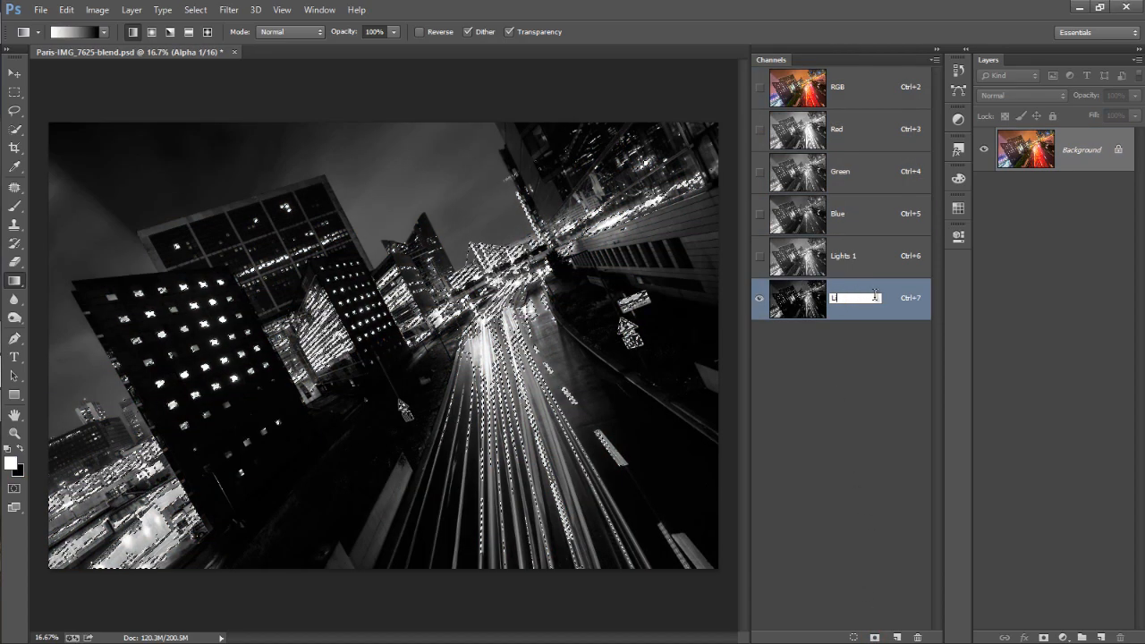
type("ights 2")
key("Return")
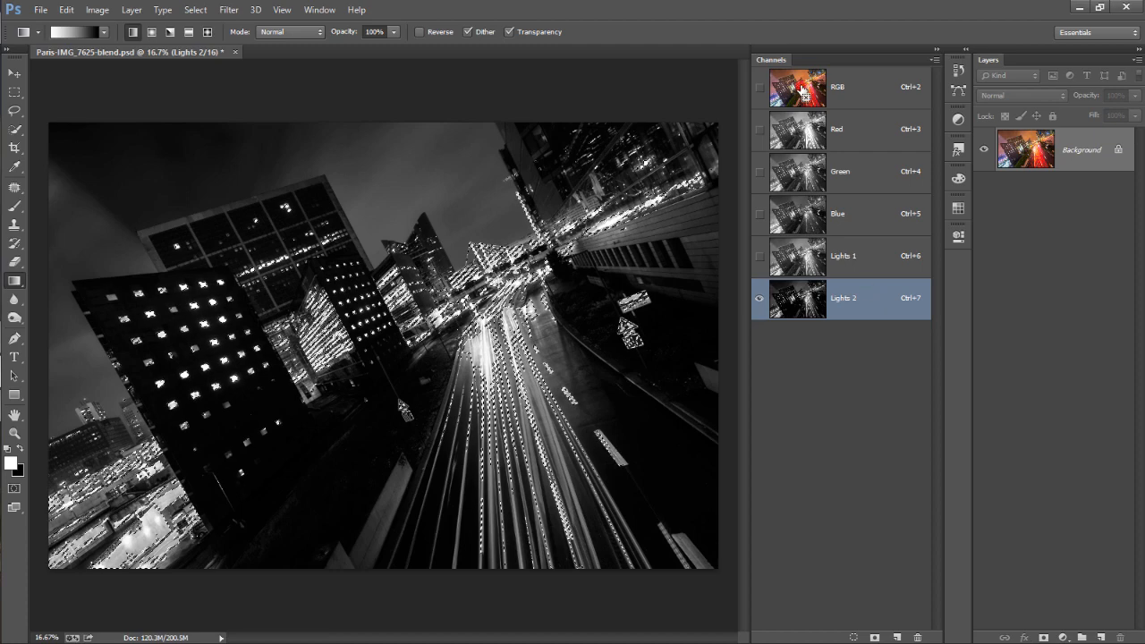
Step: Save the selection intersected once more with RGB luminosity as a channel named Lighst 3, and deselect
left_click(875, 637)
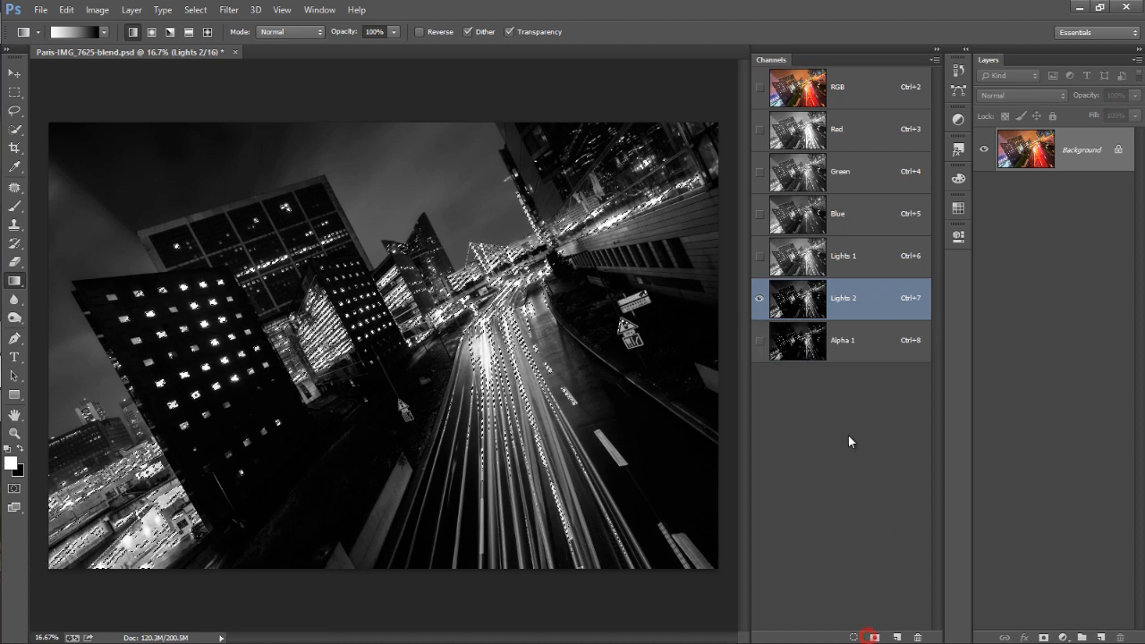
double_click(834, 346)
type("Lights 3")
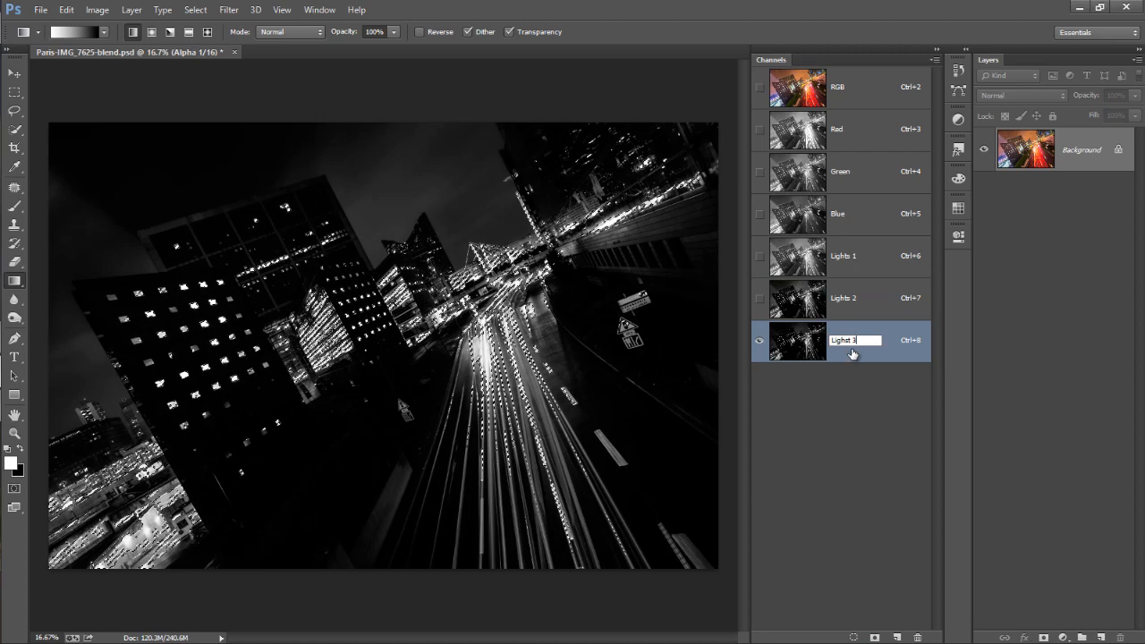
key("Return")
key("ctrl+d")
Step: Compare the Lights 2 and Lighst 3 channels with the full-colour RGB composite
left_click(795, 298)
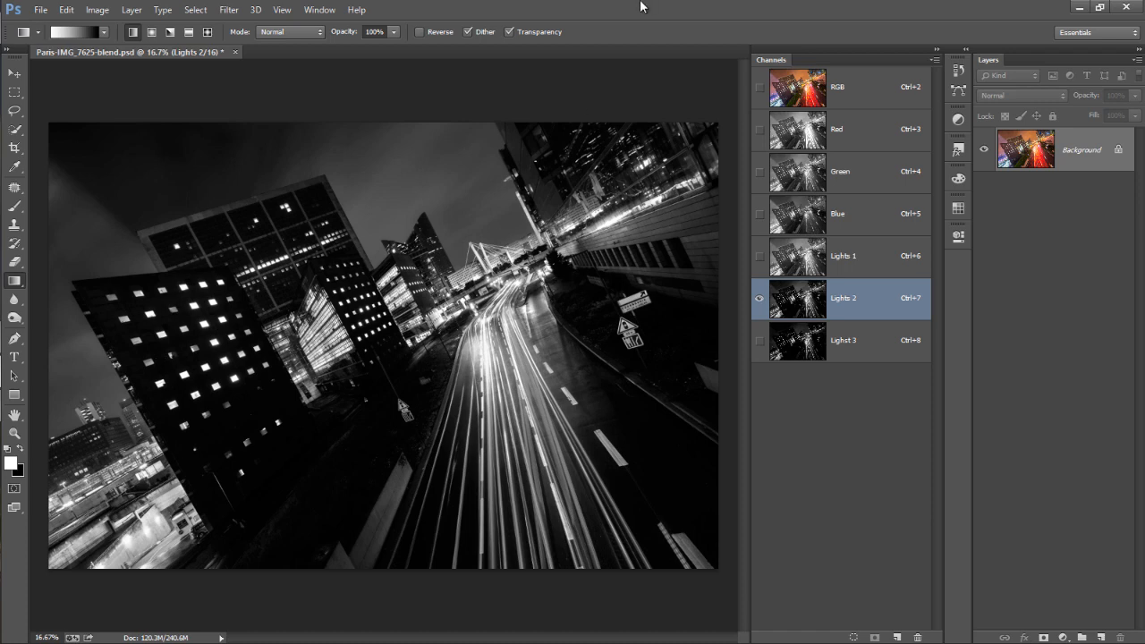
left_click(855, 345)
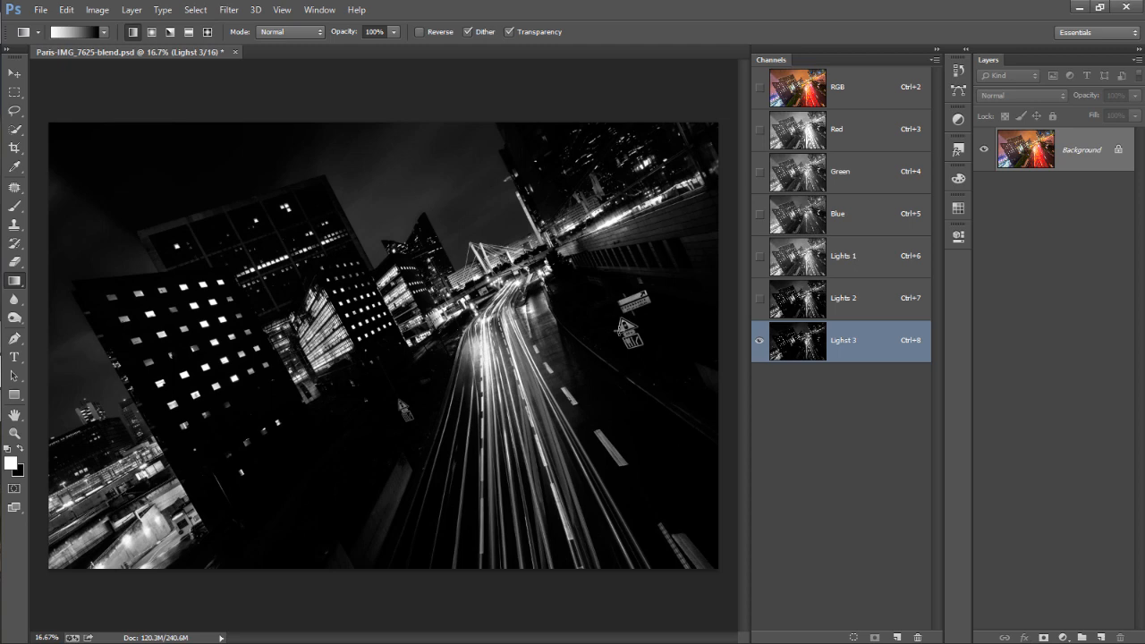
left_click(787, 95)
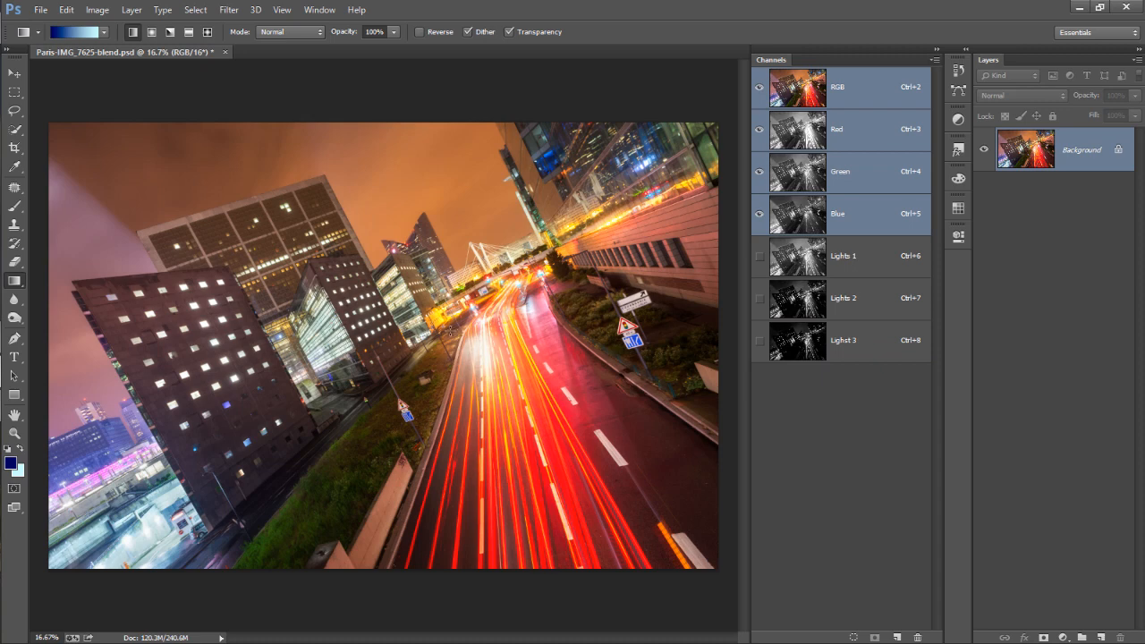
Step: Add a Curves adjustment layer masked by the Lighst 3 channel's selection and switch back to the RGB composite
left_click(784, 340)
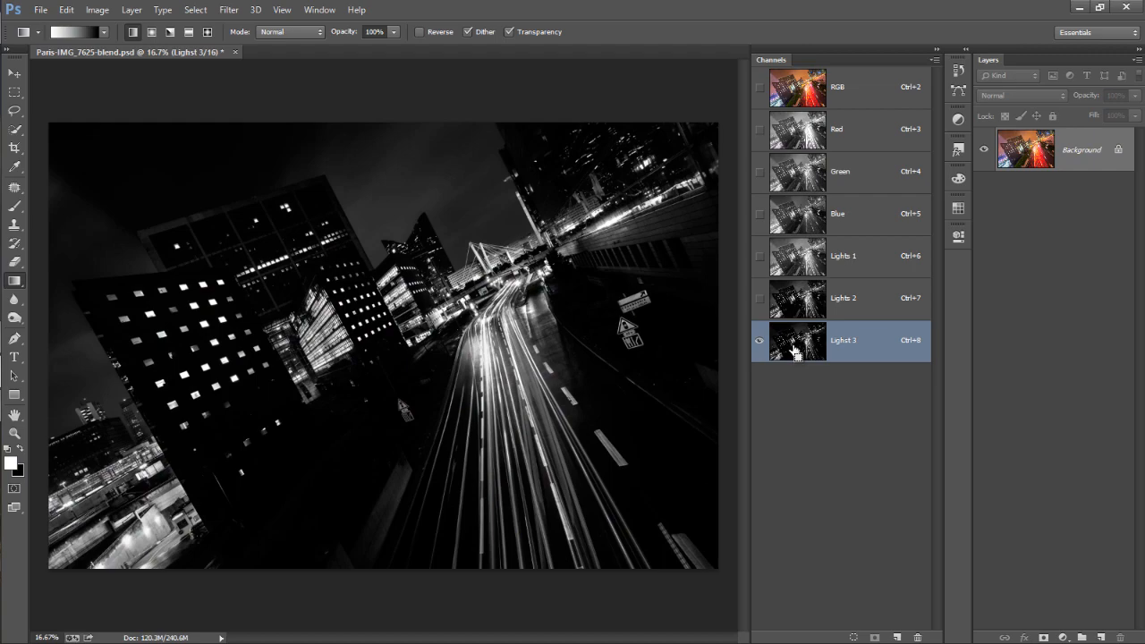
left_click(796, 351, "ctrl")
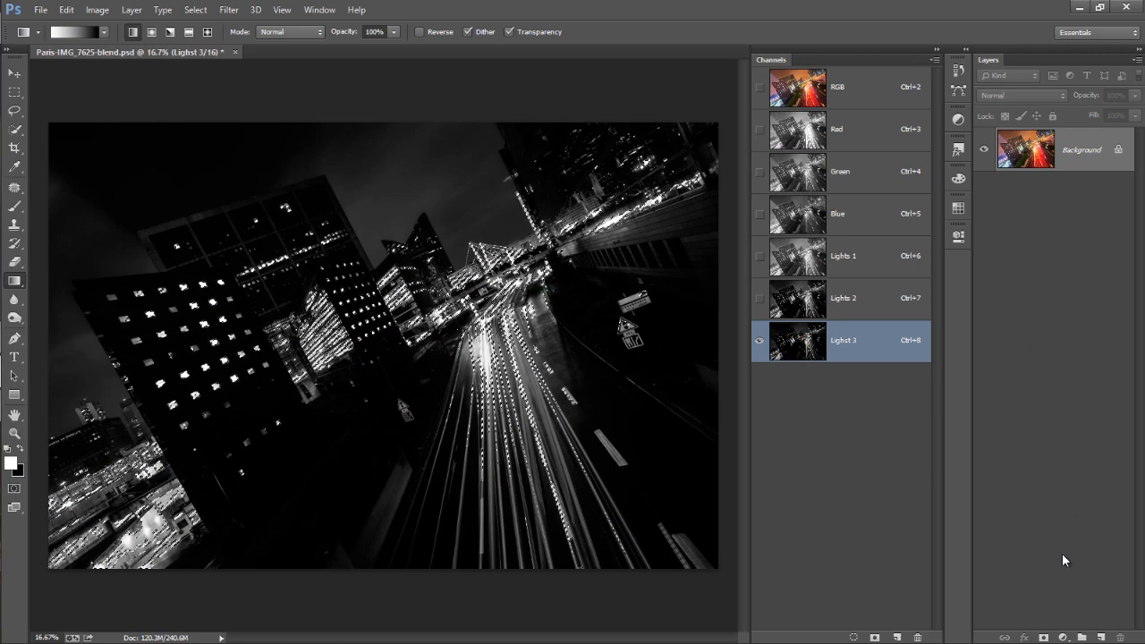
left_click(1062, 636)
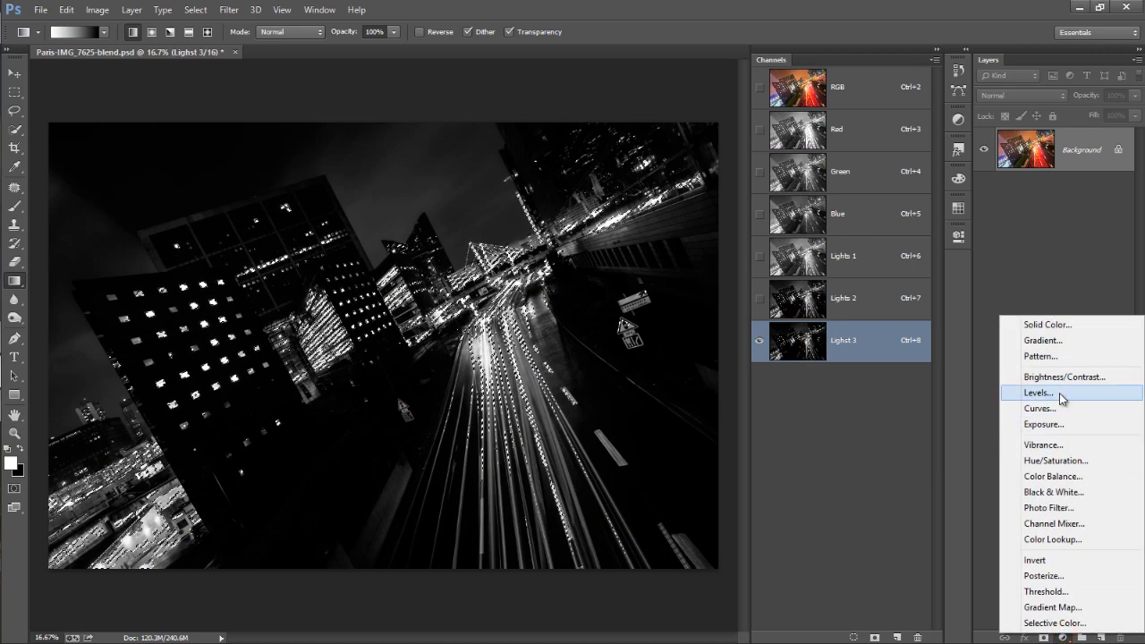
left_click(1049, 408)
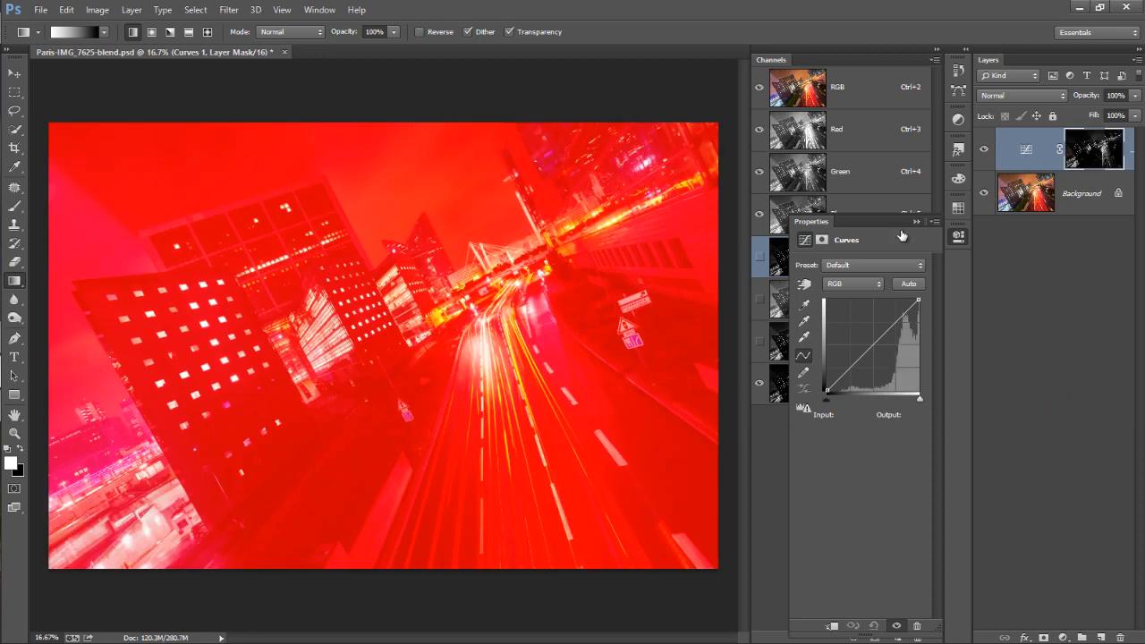
left_click(958, 236)
left_click(862, 90)
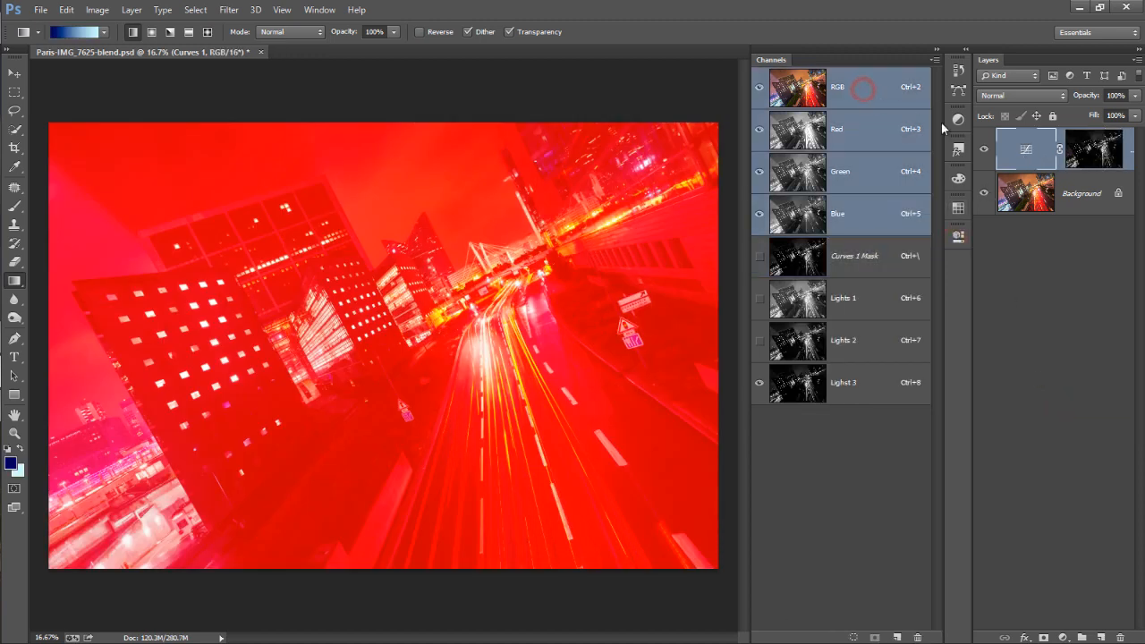
Step: Examine the Curves layer's mask on its own and return to the image view
left_click(1093, 149)
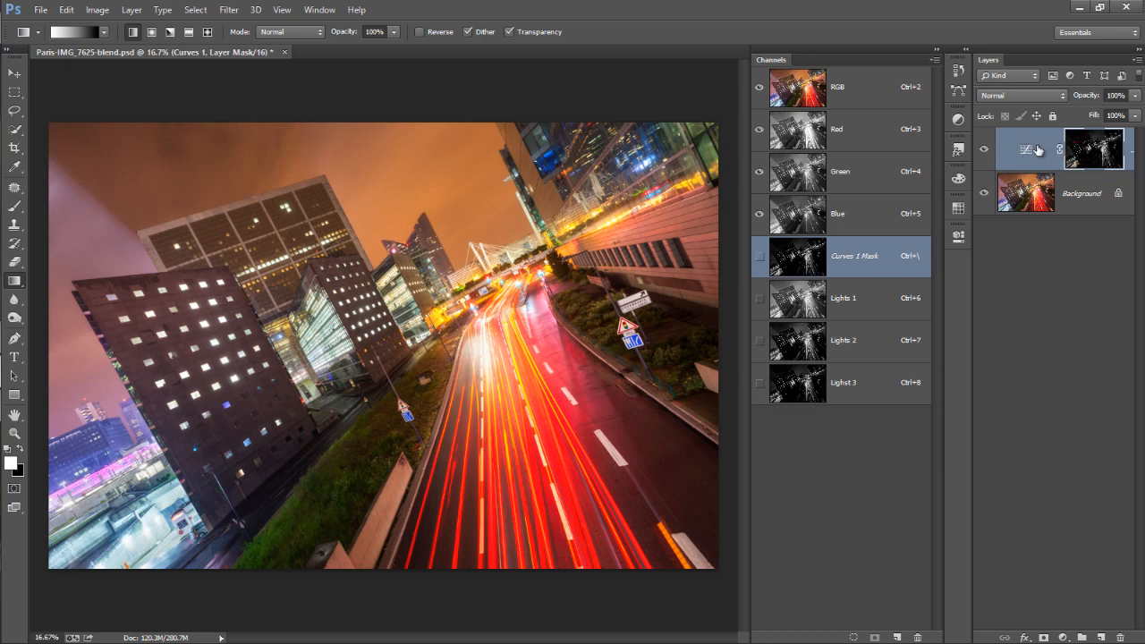
left_click(1088, 153, "alt")
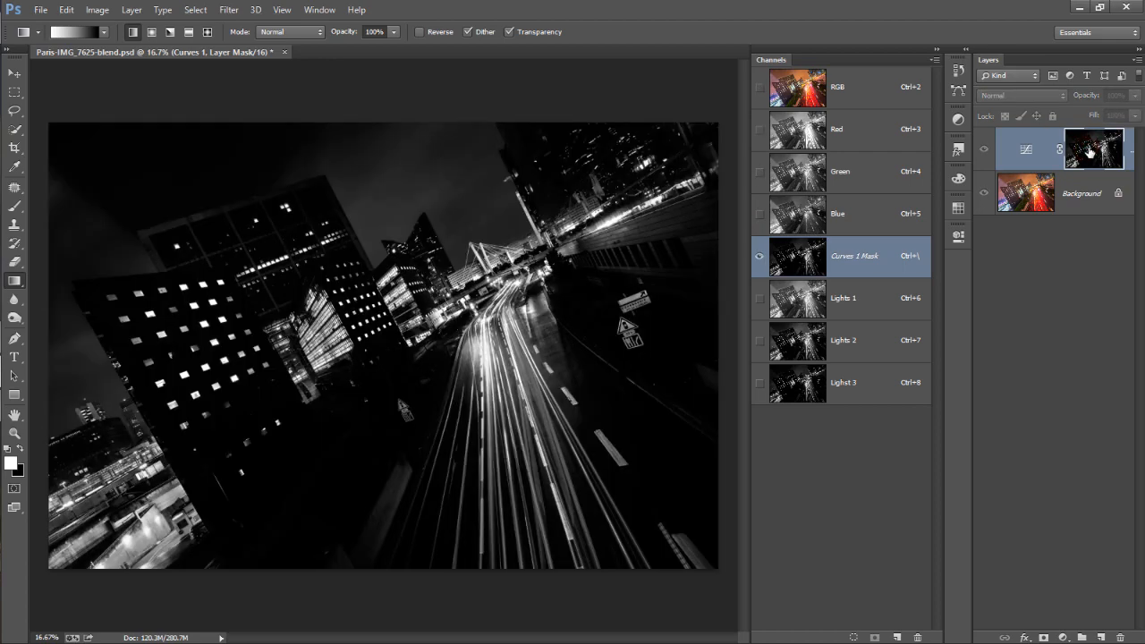
left_click(1088, 153, "alt")
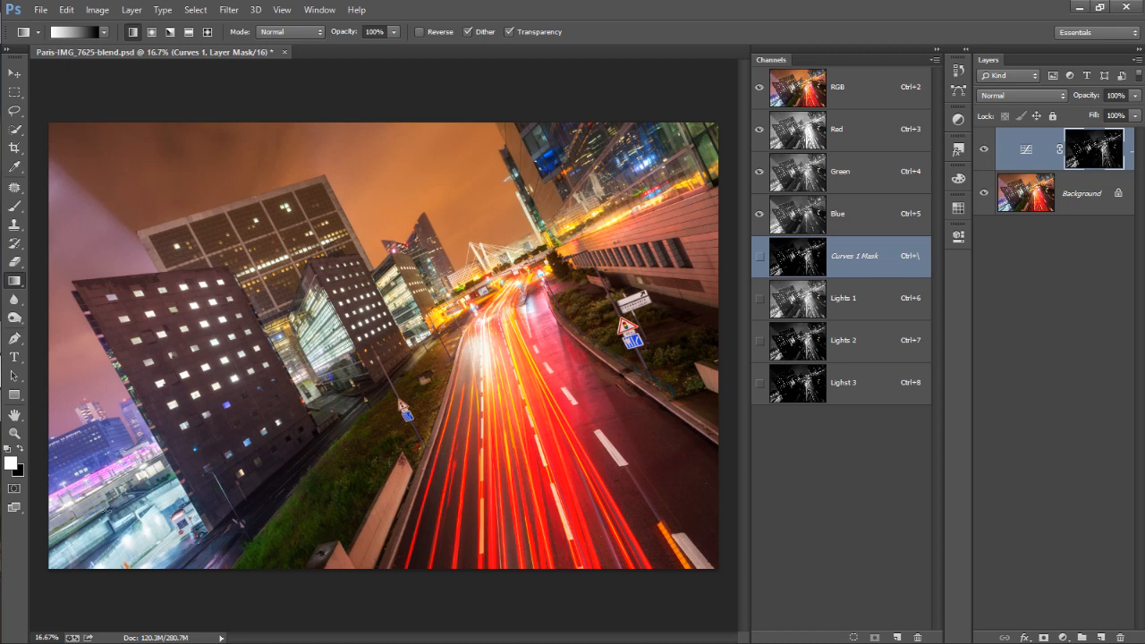
Step: Darken the masked lights by pulling the RGB curve's midtone down to about input 137, output 78, and add a highlight point
double_click(1016, 155)
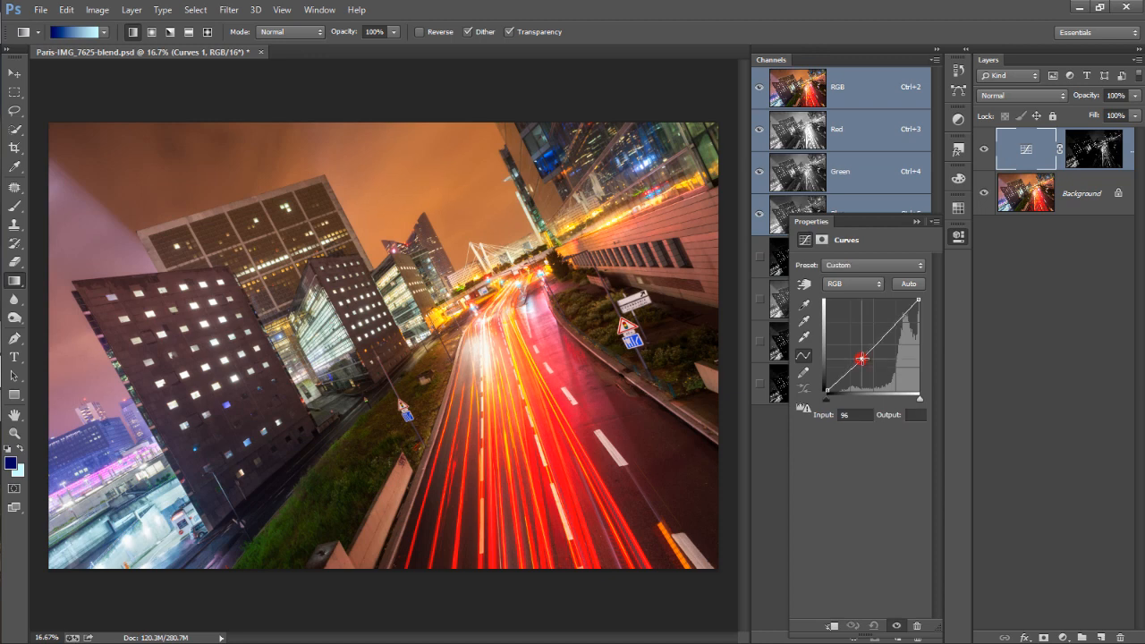
left_click_drag(860, 358, 876, 362)
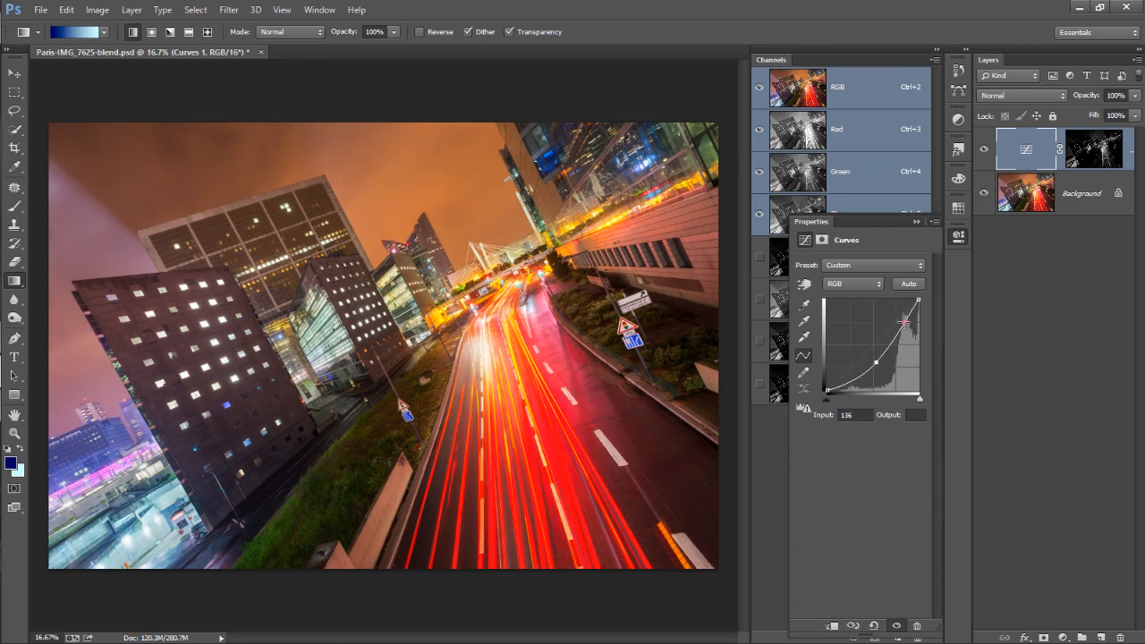
left_click_drag(904, 322, 901, 317)
left_click(958, 237)
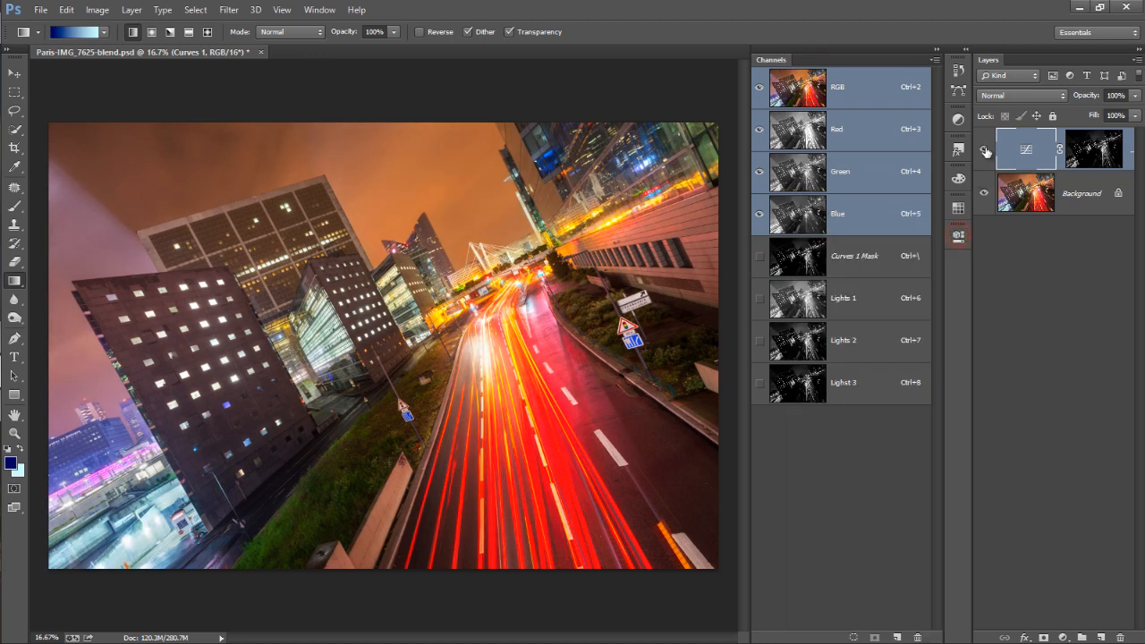
Step: Compare the image with and without the Curves layer, both in full view and close up on the light trails
left_click(985, 152)
left_click(985, 153)
left_click(985, 152)
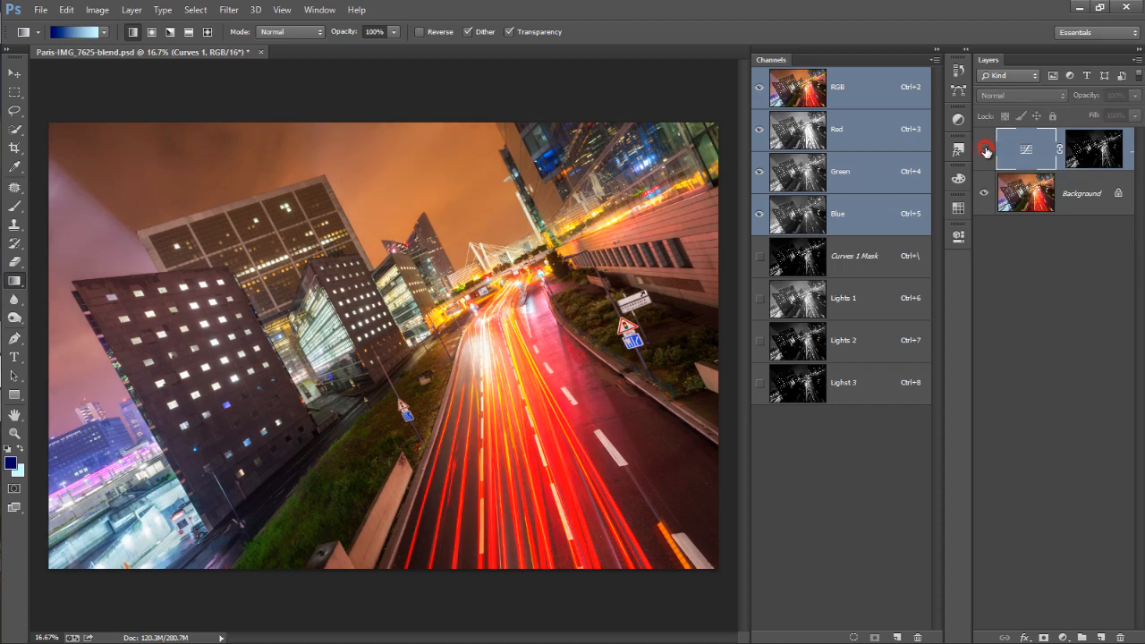
left_click(986, 151)
left_click_drag(506, 341, 528, 357)
left_click(981, 152)
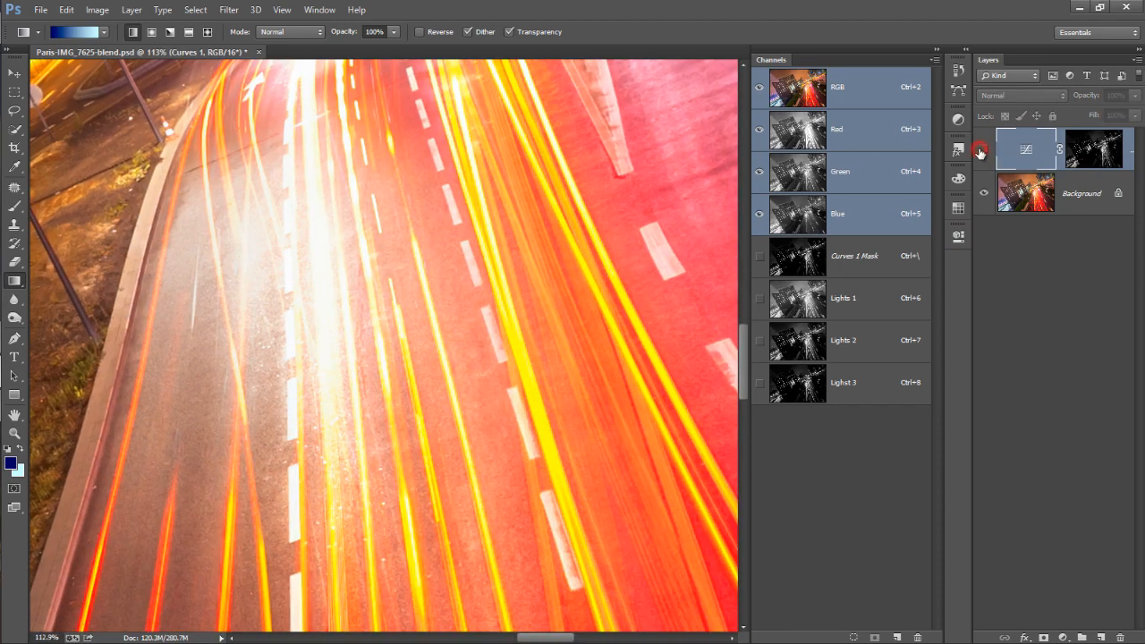
left_click(981, 152)
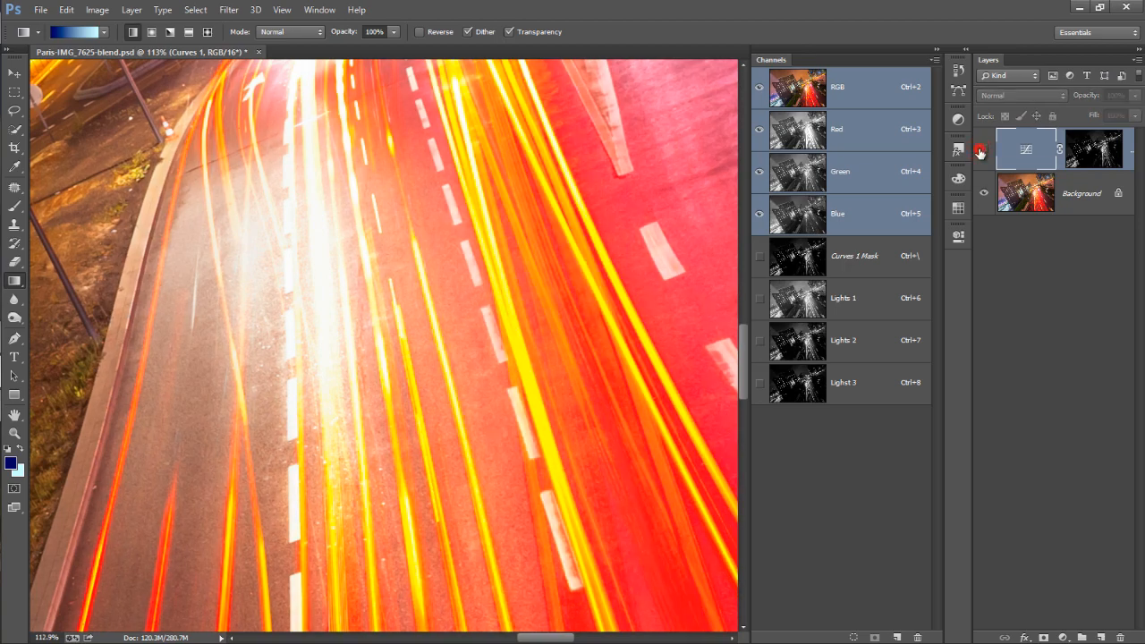
left_click(981, 152)
left_click(981, 152)
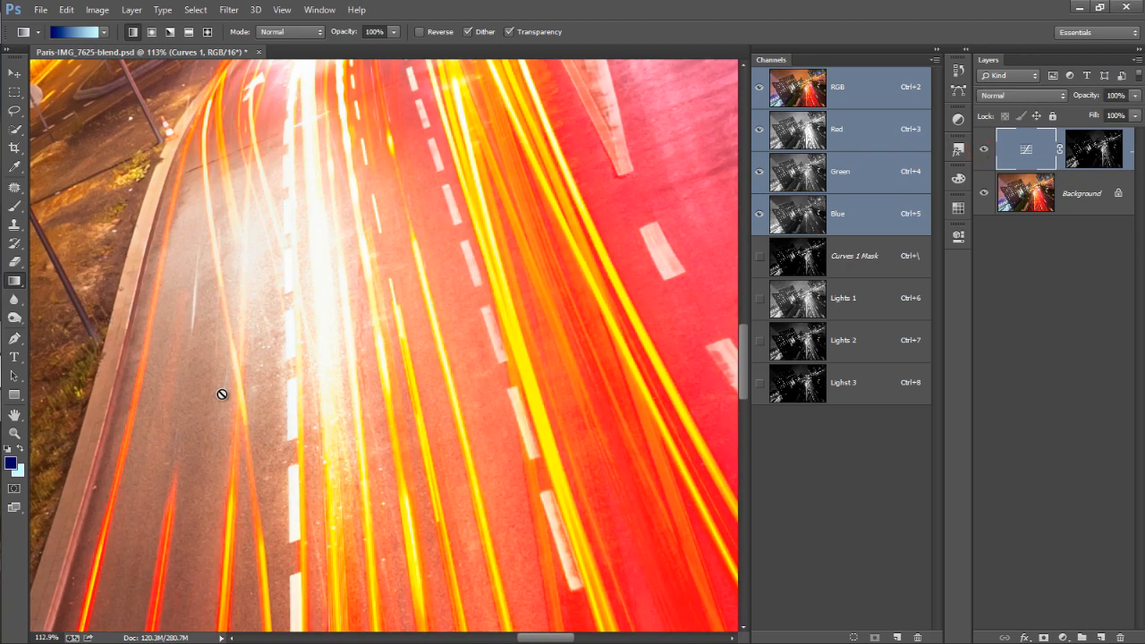
Step: Soften the Curves layer's darkening by raising the RGB curve's midtone point at about input 138
double_click(1033, 148)
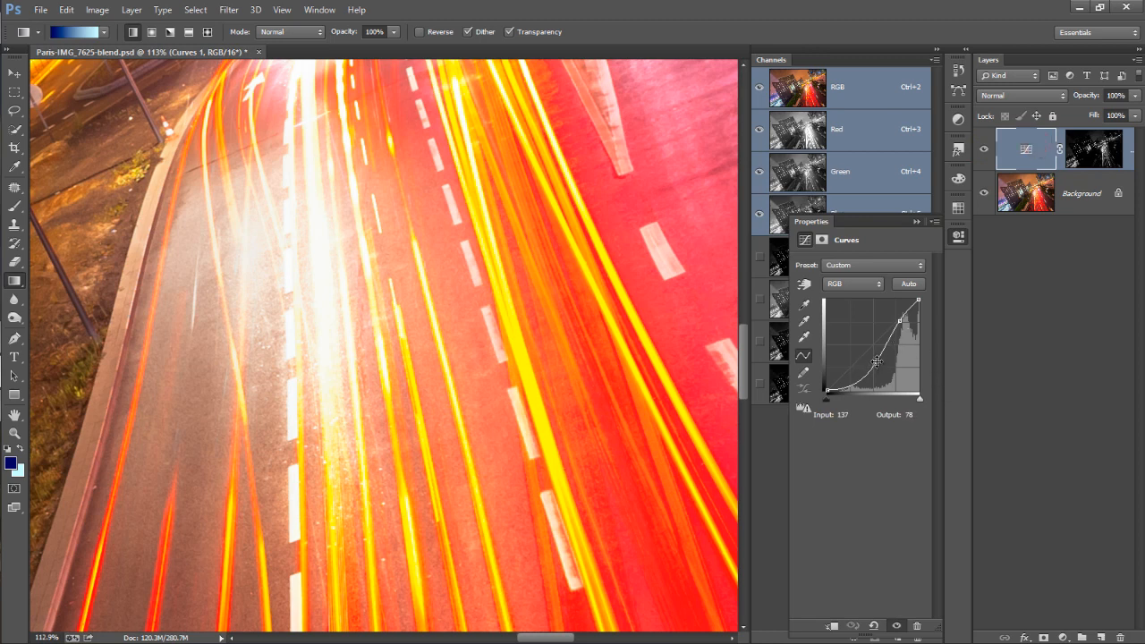
left_click_drag(876, 361, 904, 372)
left_click_drag(893, 368, 878, 353)
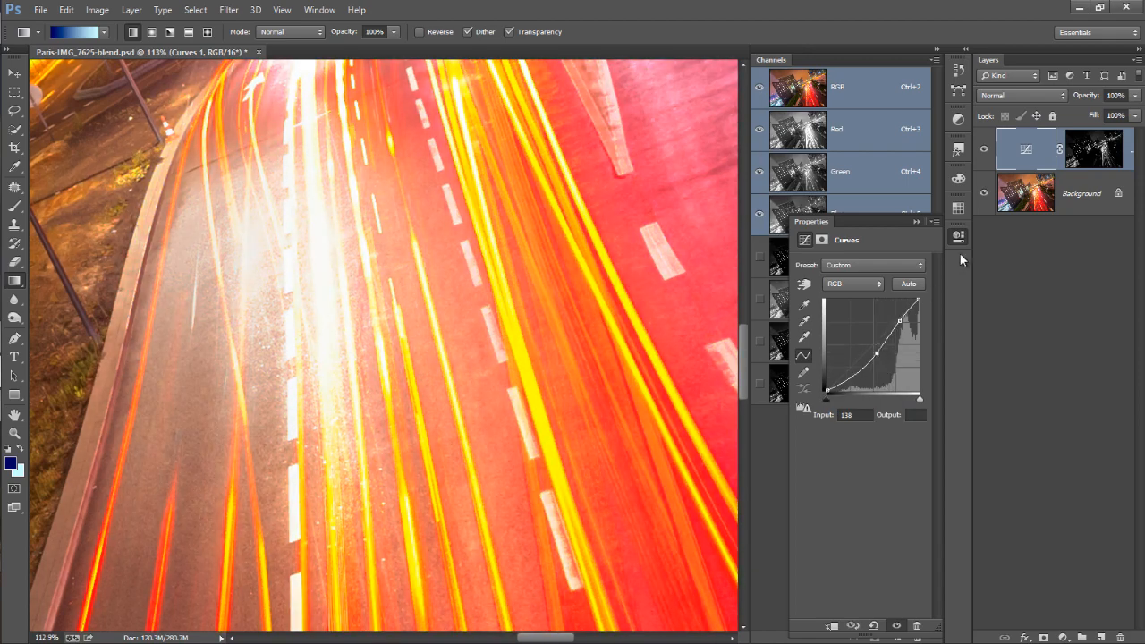
left_click(957, 235)
right_click(266, 201)
left_click(274, 205)
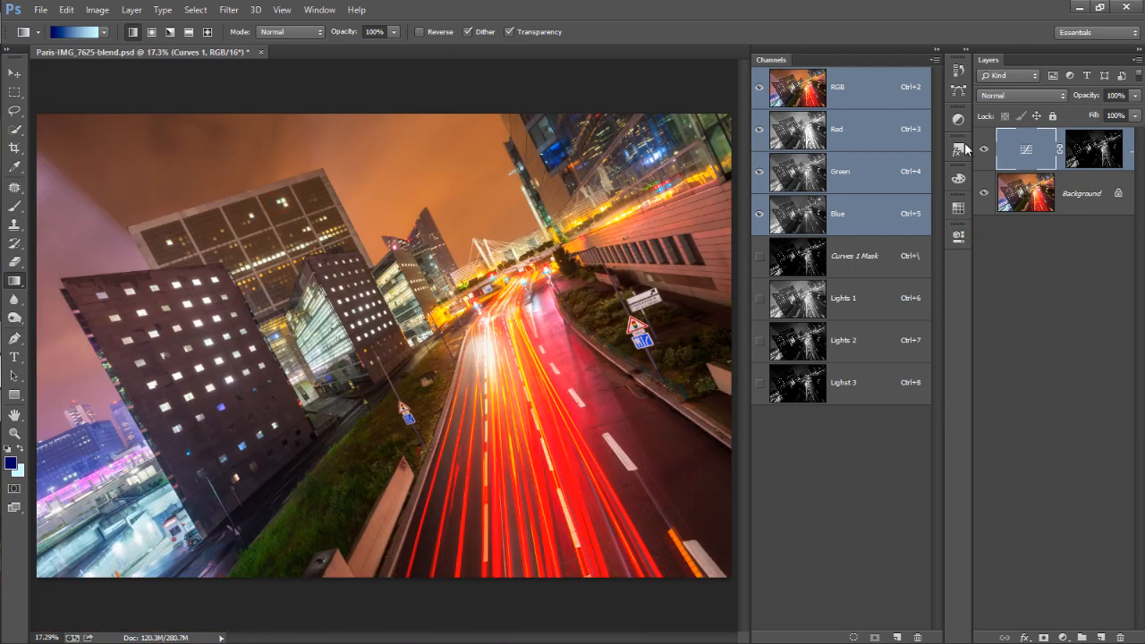
Step: Compare the image with and without the Curves layer, and delete that layer
left_click(981, 151)
left_click(981, 152)
left_click_drag(1029, 150, 1120, 637)
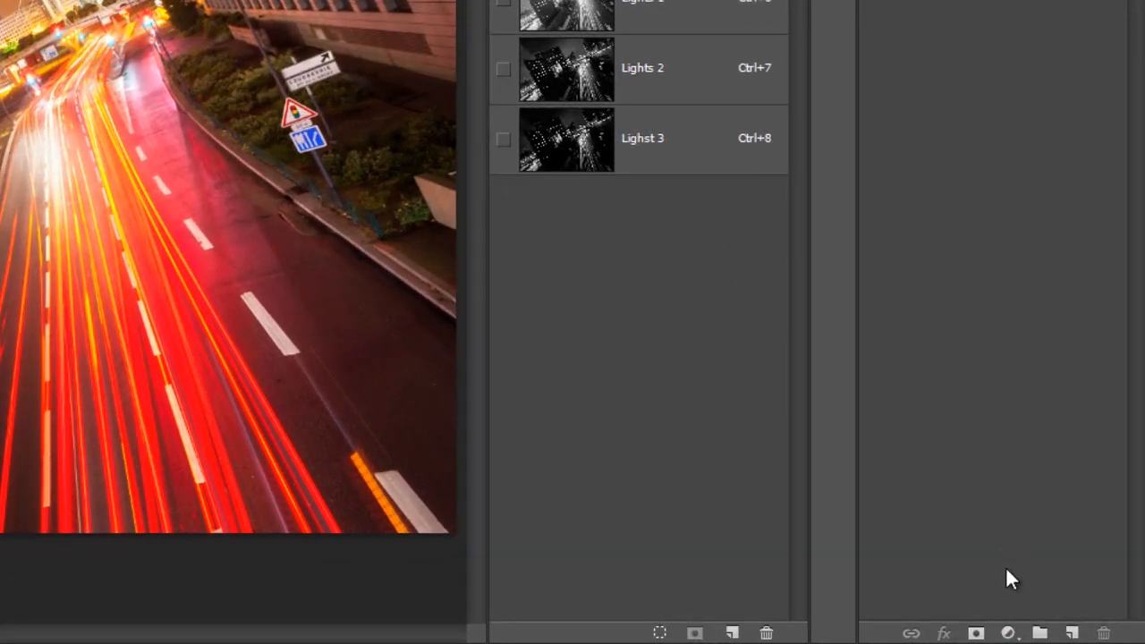
Step: Add an Invert adjustment layer above the background photo and collapse its properties
left_click(1008, 633)
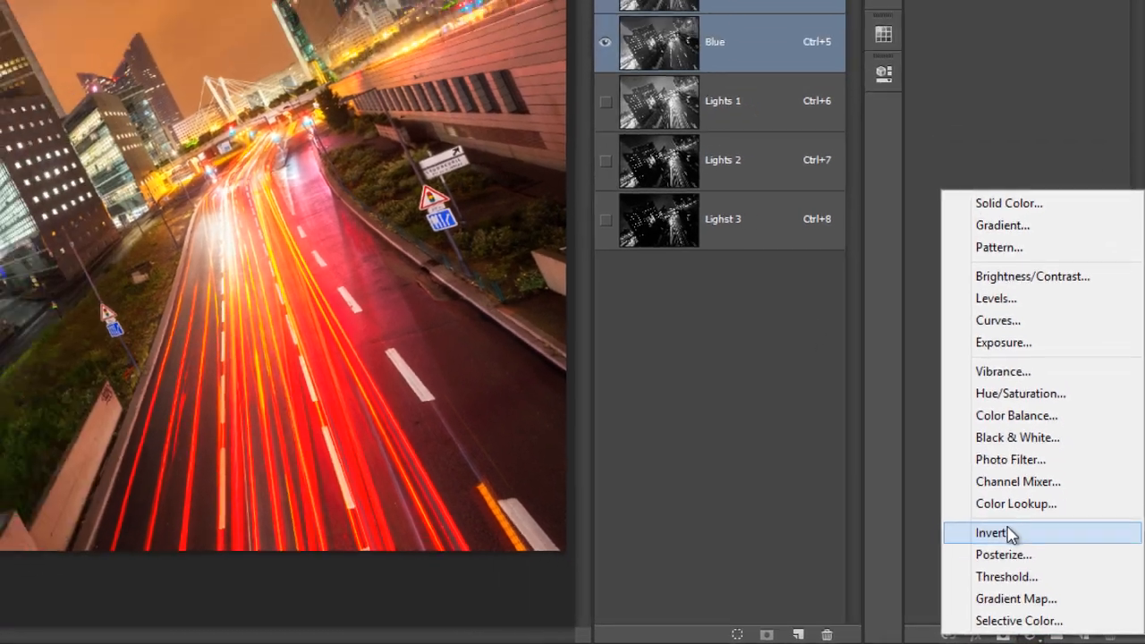
left_click(960, 509)
left_click(946, 209)
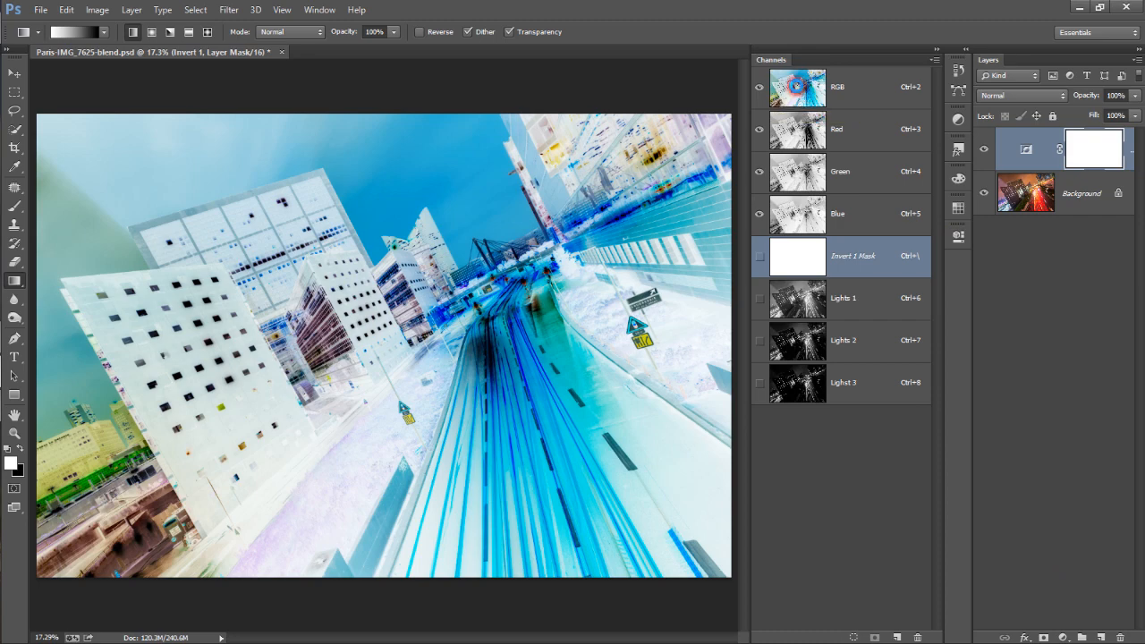
Step: Save the inverted image's RGB luminosity selection as a channel named Darks 1, deselect, and delete the Invert layer
left_click(799, 90, "ctrl")
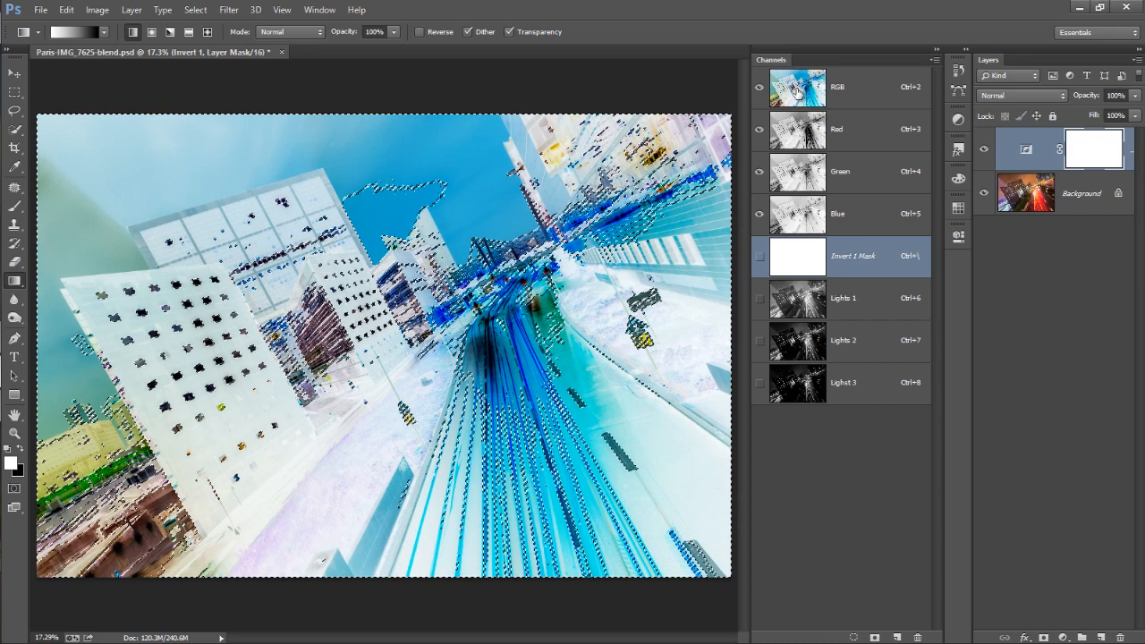
left_click(875, 635)
double_click(840, 426)
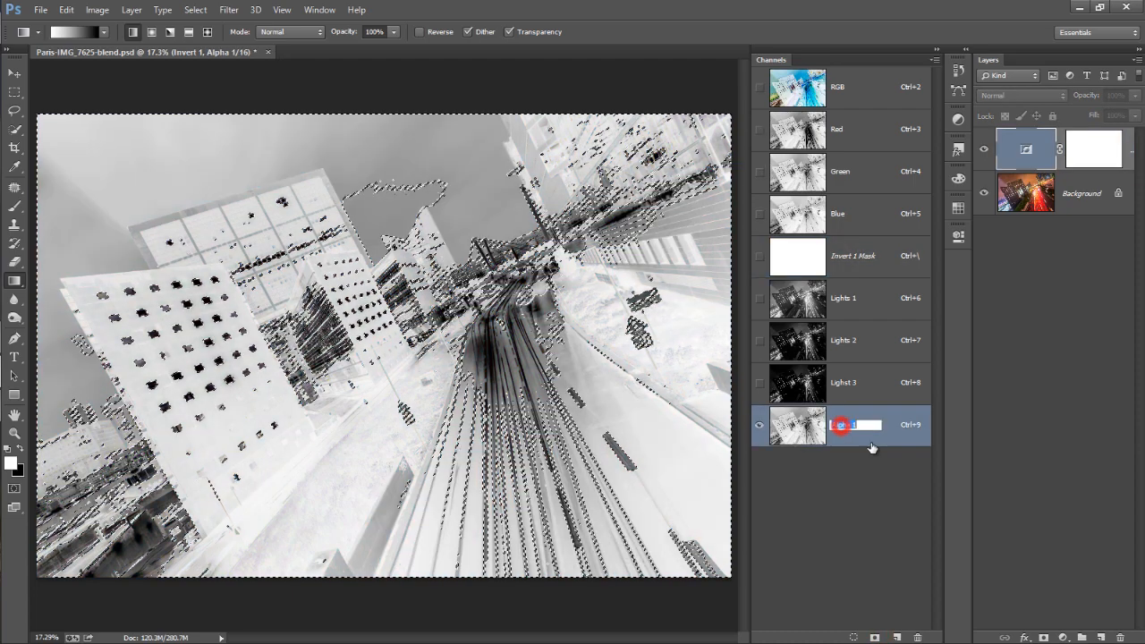
type("Darks 1")
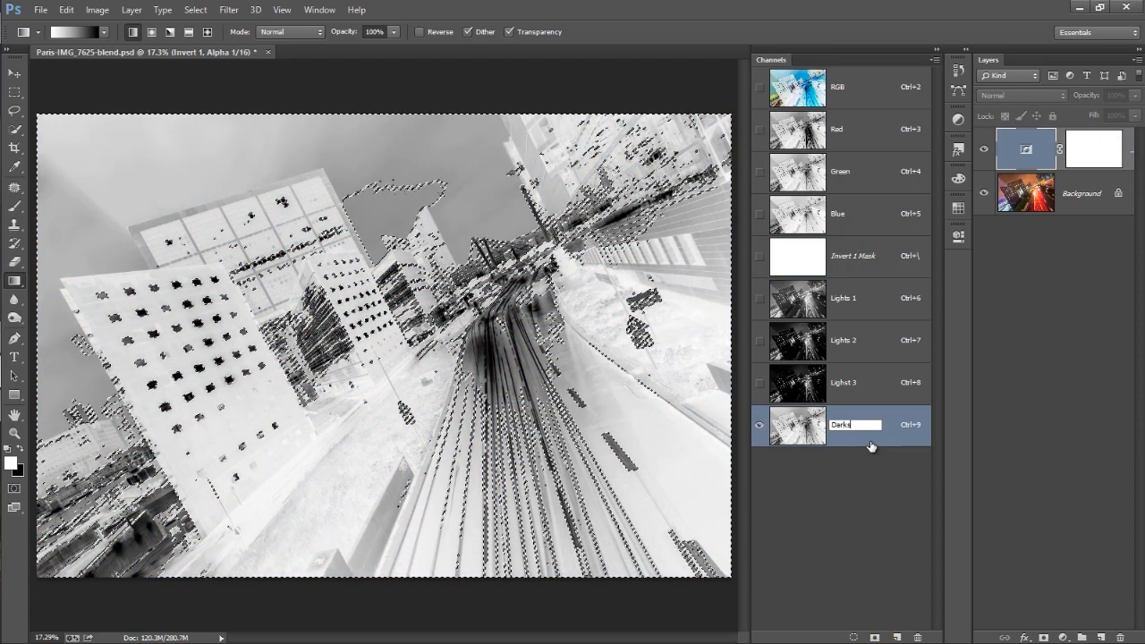
key("Return")
key("ctrl+d")
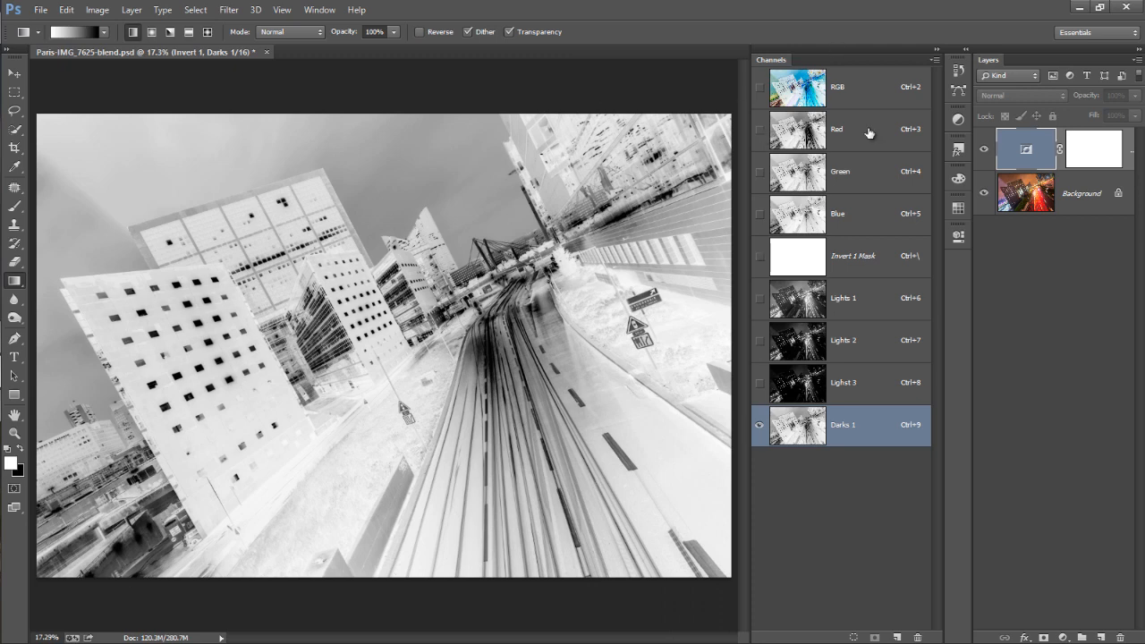
left_click(1016, 154)
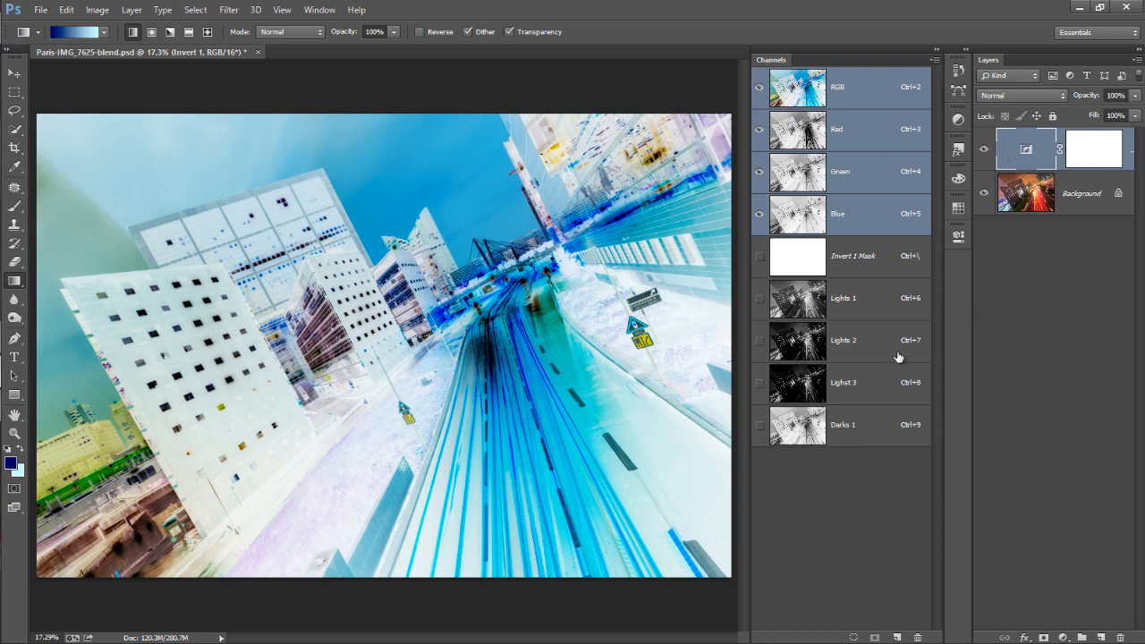
left_click_drag(1026, 154, 1124, 635)
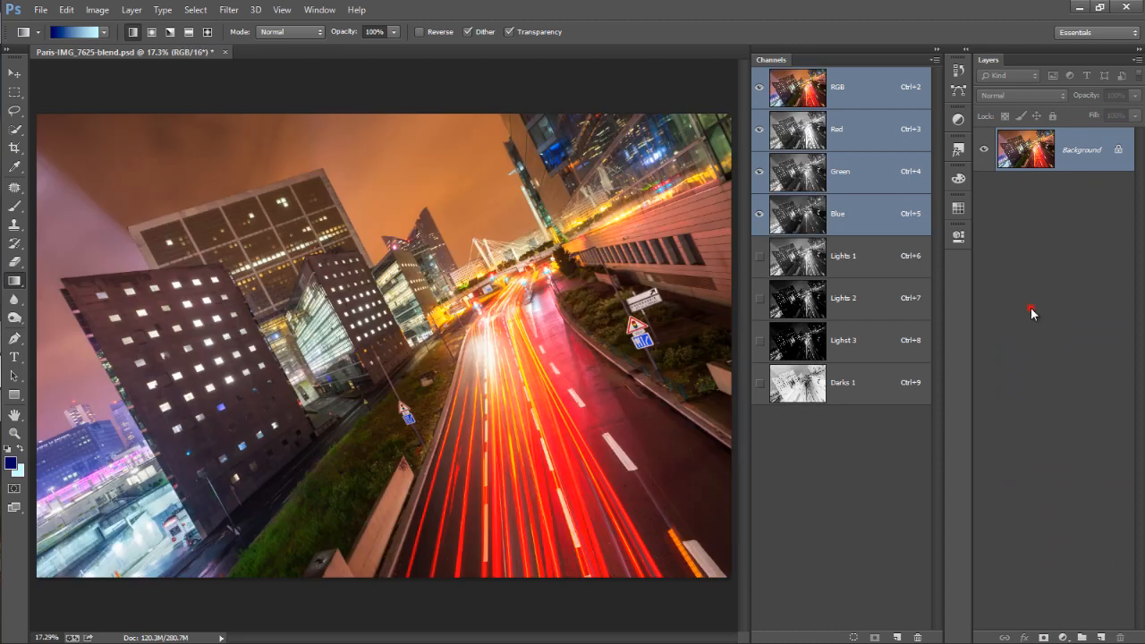
Step: Save the original image's RGB luminosity selection as a channel, deselect, invert the channel and name it Lights inverted
left_click(801, 100, "ctrl")
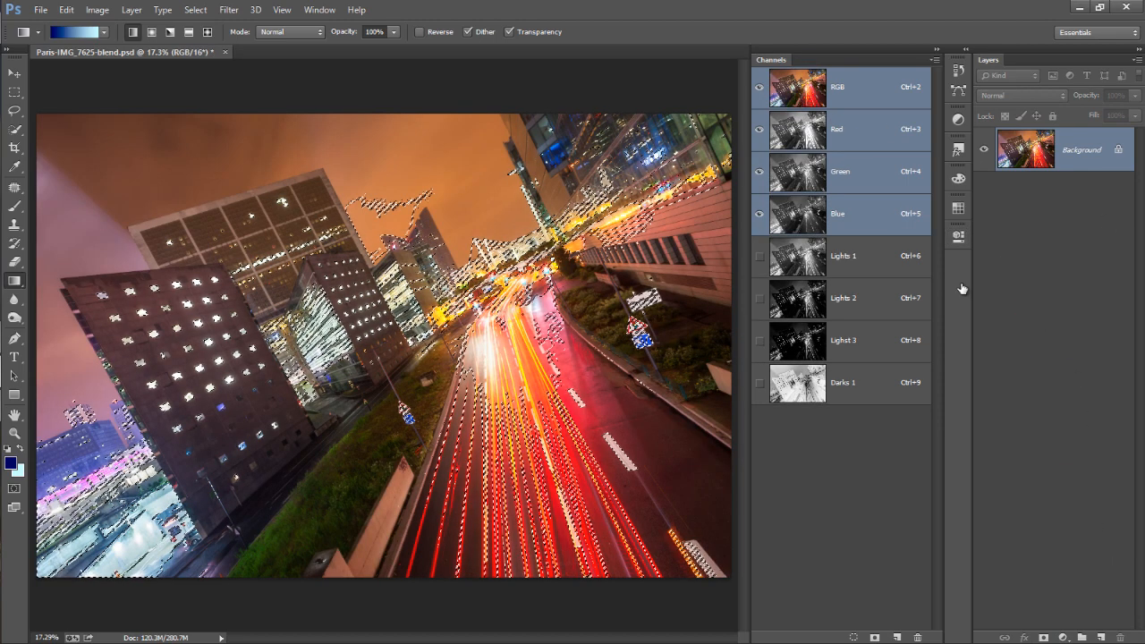
left_click(874, 637)
left_click(799, 427)
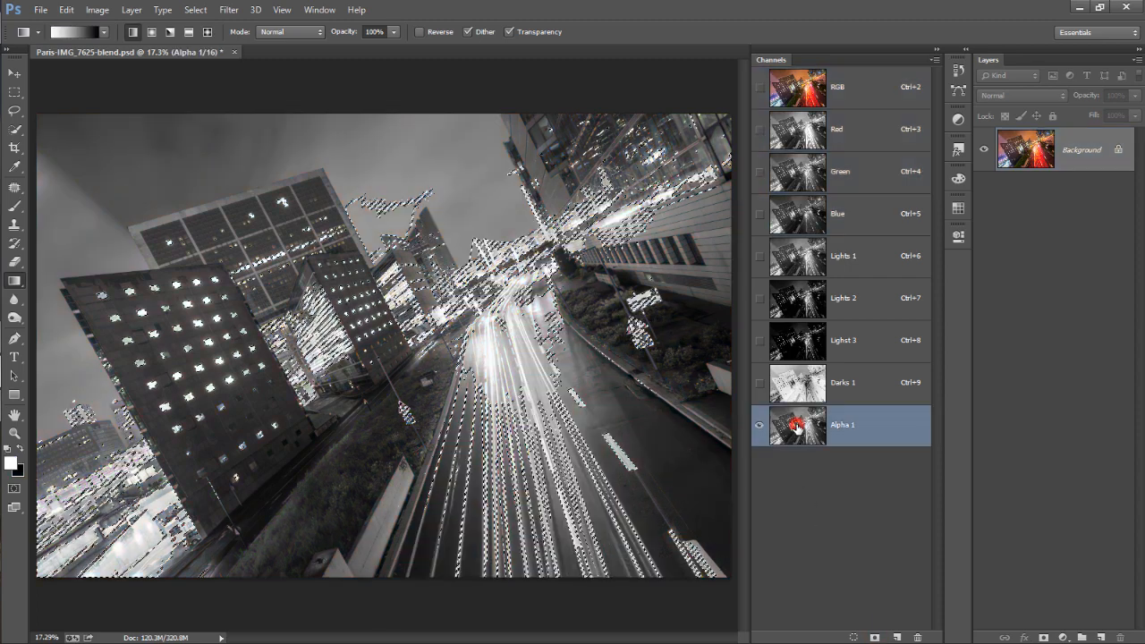
key("ctrl+d")
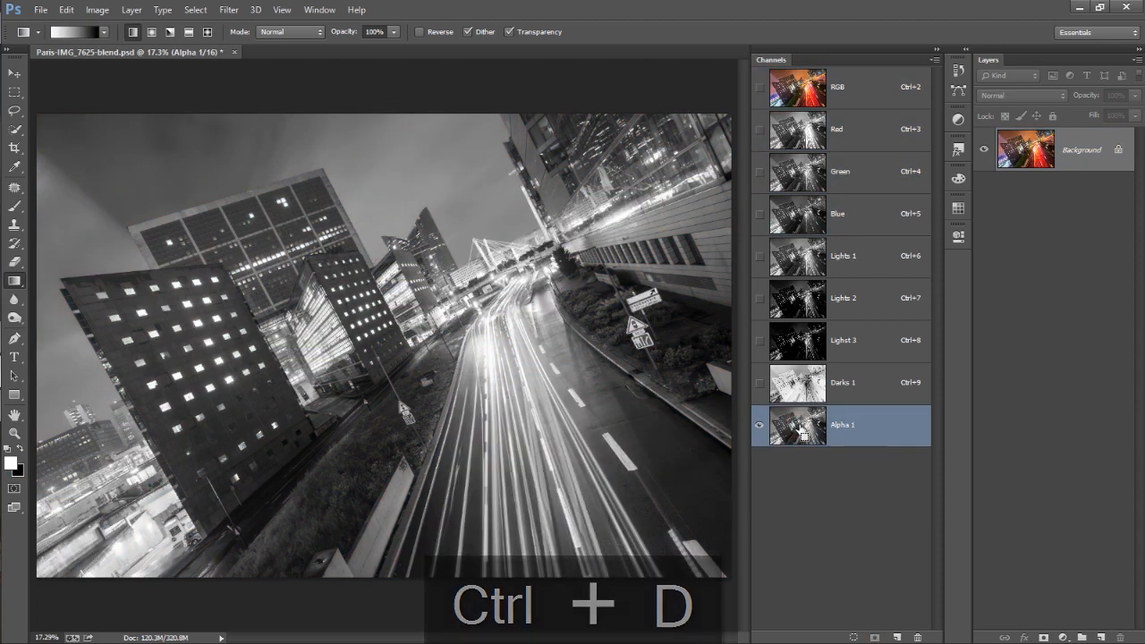
key("ctrl+i")
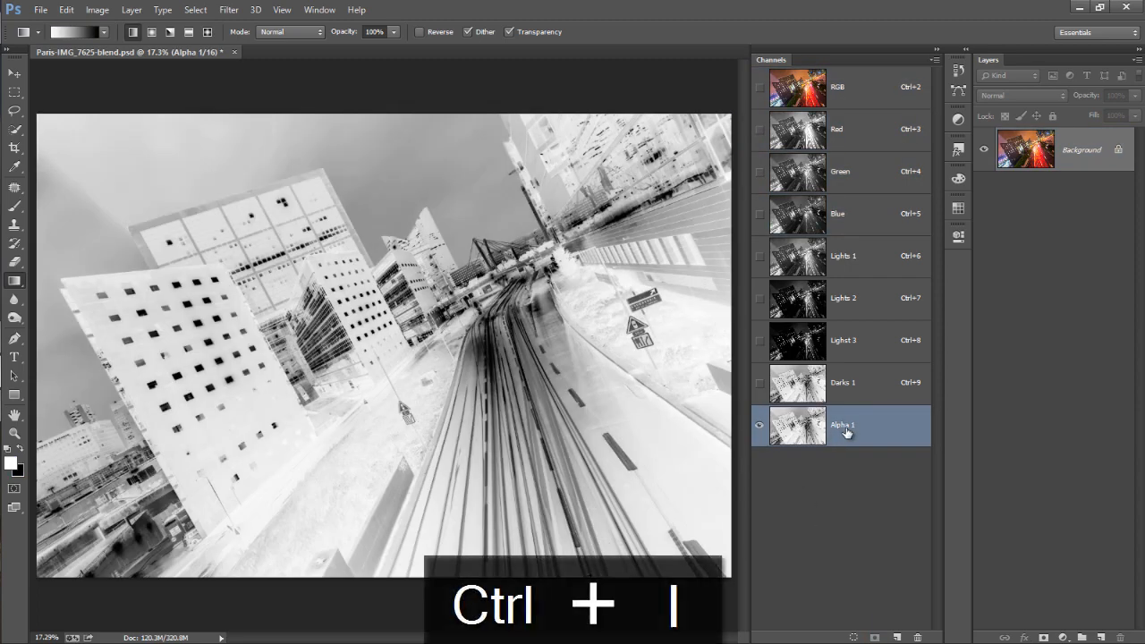
double_click(843, 425)
type("Lights inverted")
key("Return")
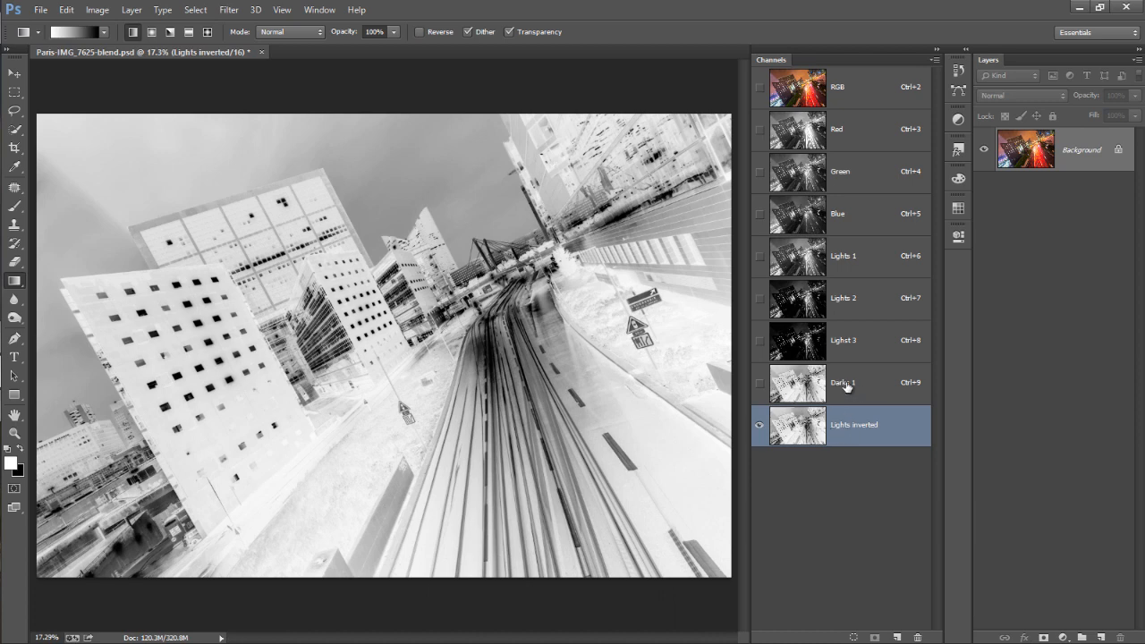
Step: Compare the Darks 1 and Lights inverted channels by viewing them alternately, and delete the Lights inverted channel
left_click(873, 390)
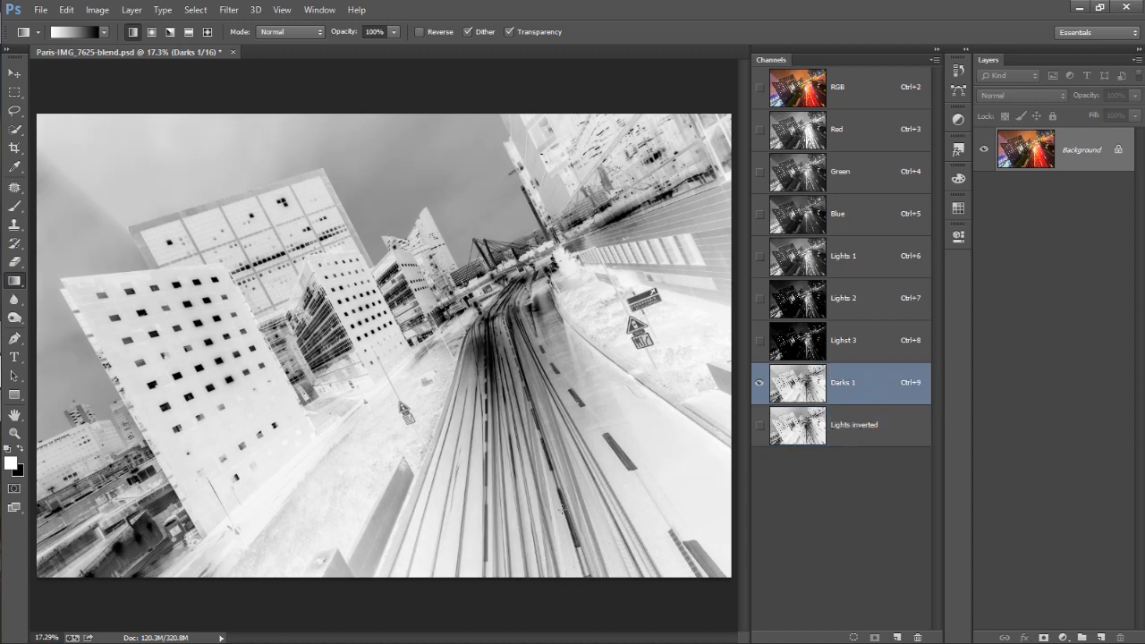
left_click(860, 421)
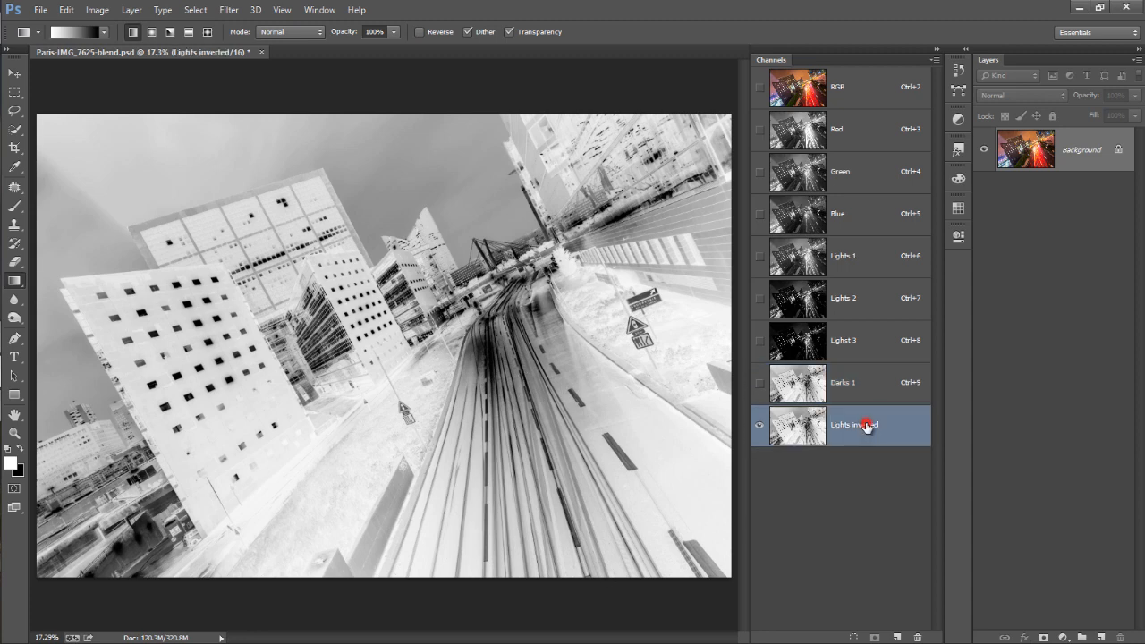
left_click(867, 387)
left_click(865, 422)
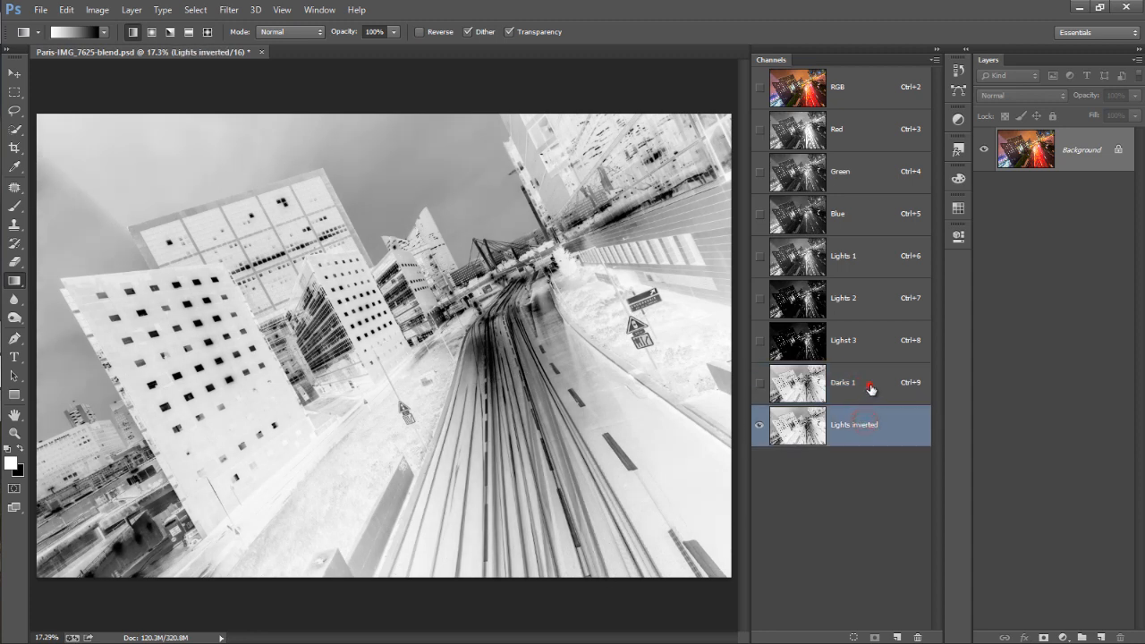
left_click(871, 386)
left_click(834, 429)
left_click(866, 391)
left_click(857, 436)
left_click(860, 387)
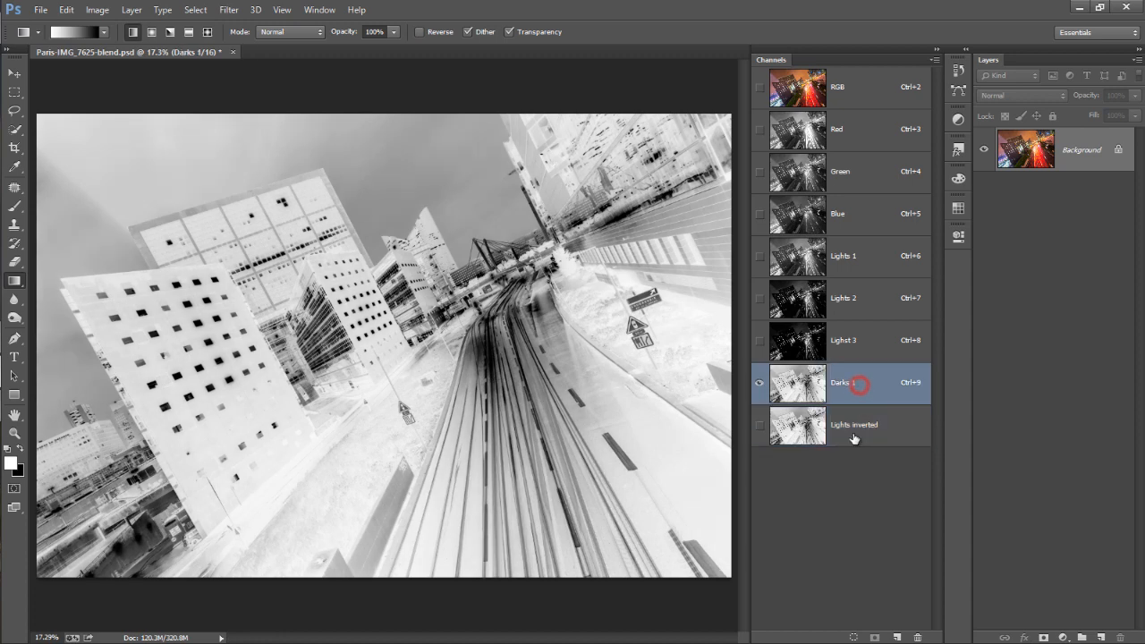
left_click(859, 428)
left_click(866, 381)
left_click(880, 429)
left_click(857, 371)
left_click(864, 411)
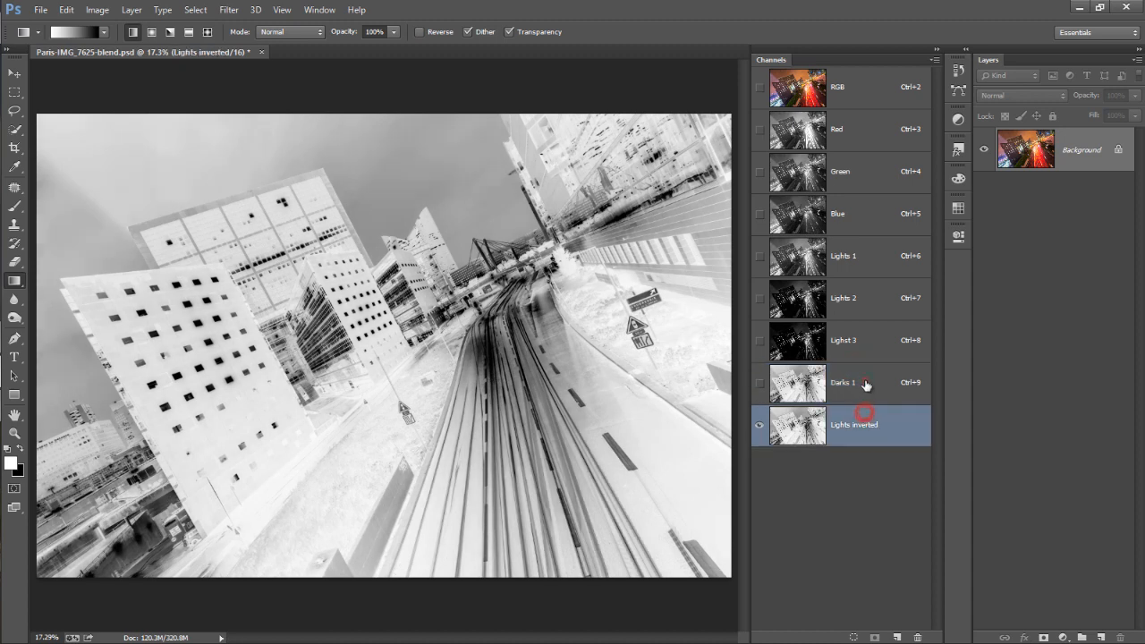
left_click(864, 380)
left_click(875, 420)
left_click_drag(867, 440, 918, 637)
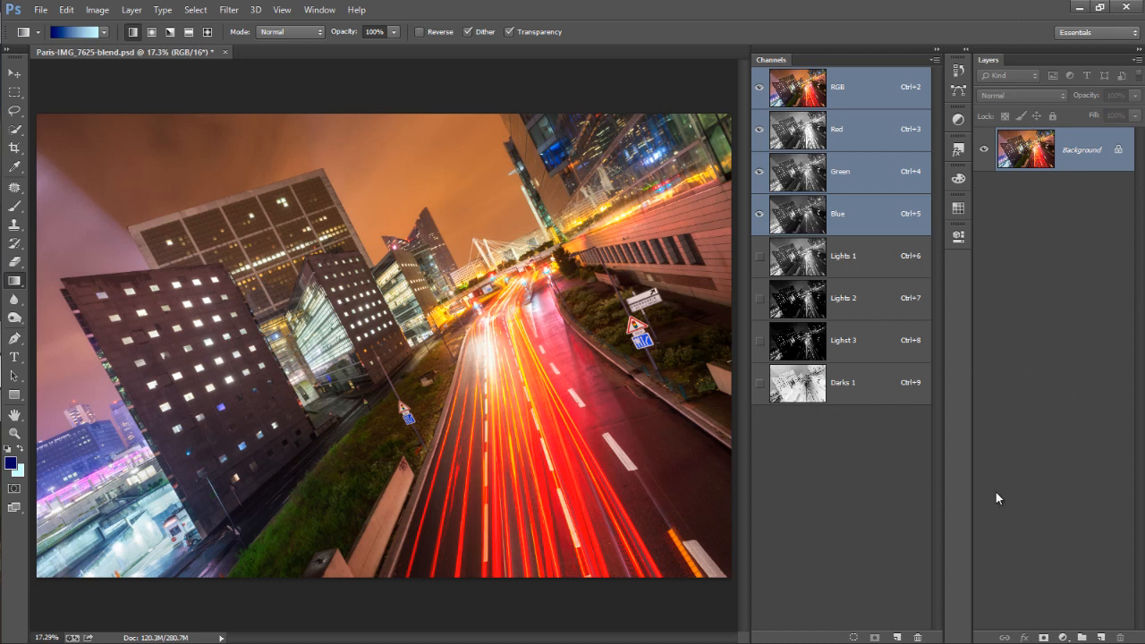
Step: Load Darks 1 as a selection, intersect it with Darks 1 again, and save it as a channel named Darks 2
left_click(802, 398, "ctrl")
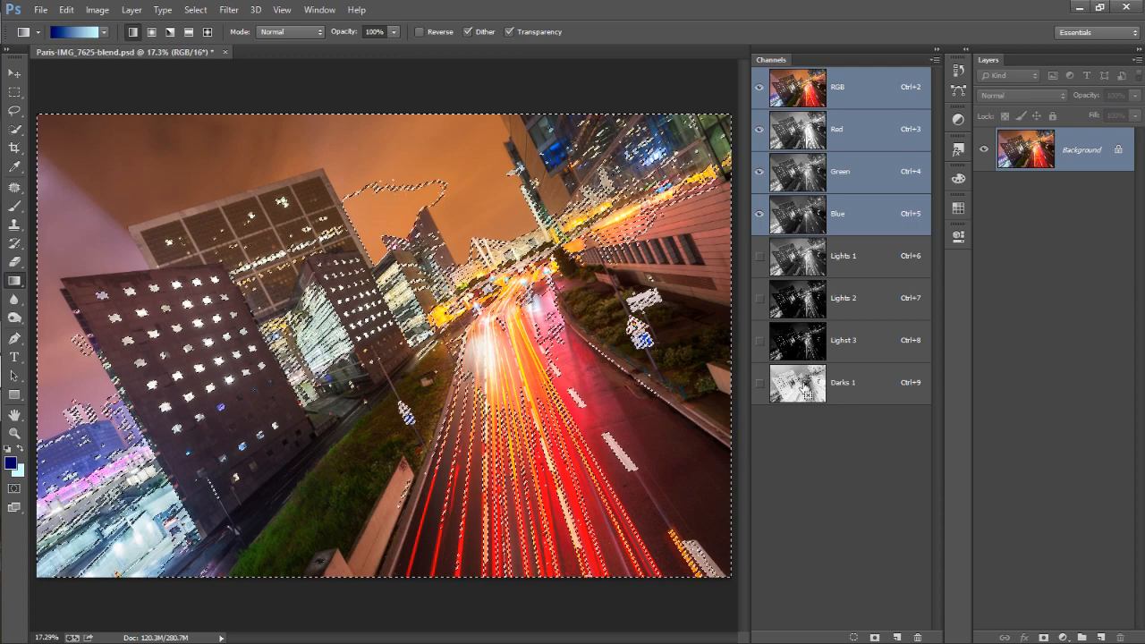
left_click(799, 389, "ctrl+alt+shift")
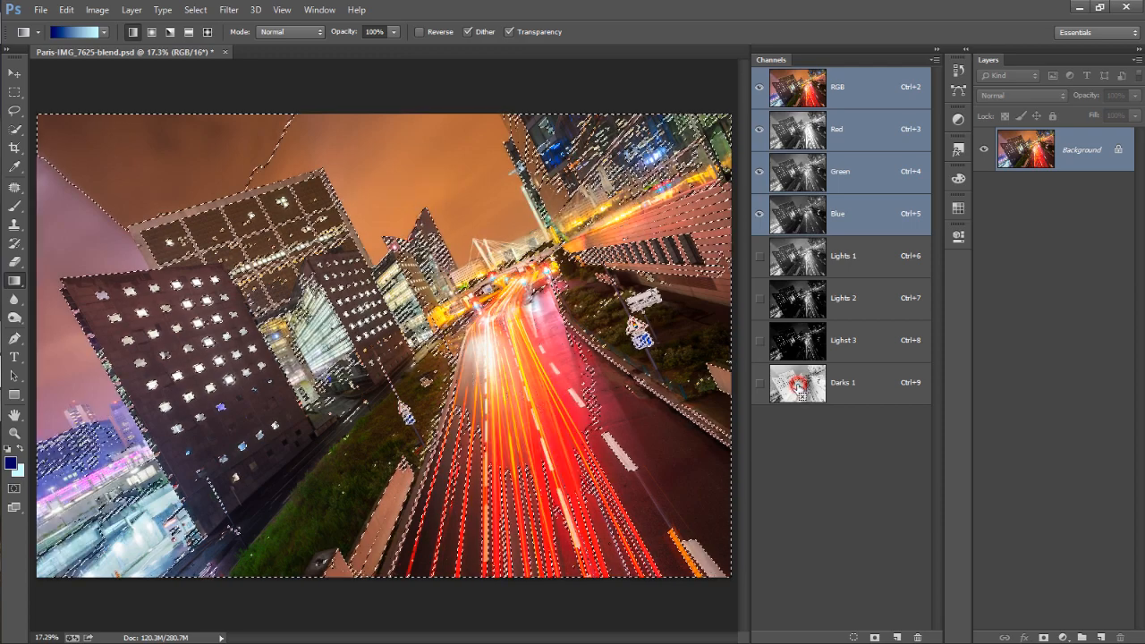
left_click(853, 637)
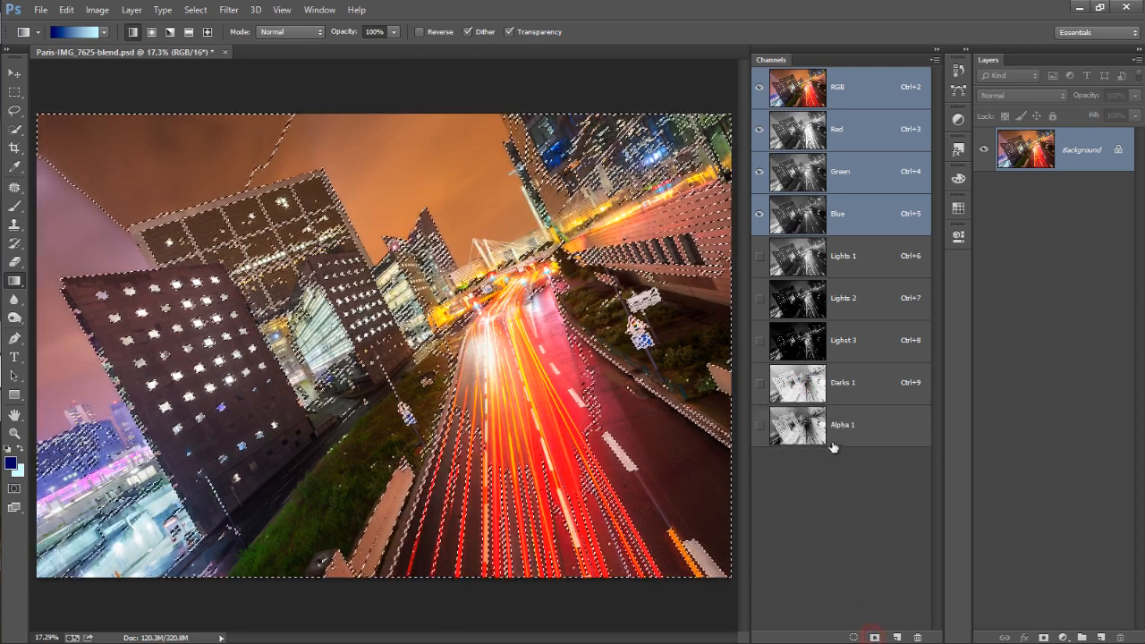
double_click(843, 424)
type("Darks 2")
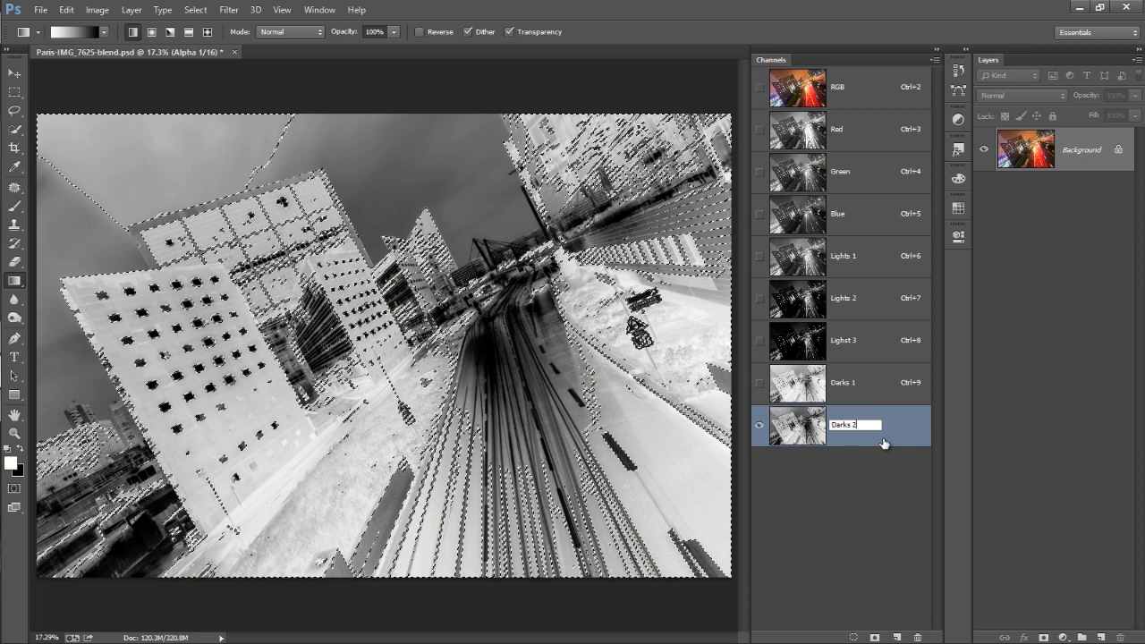
key("Return")
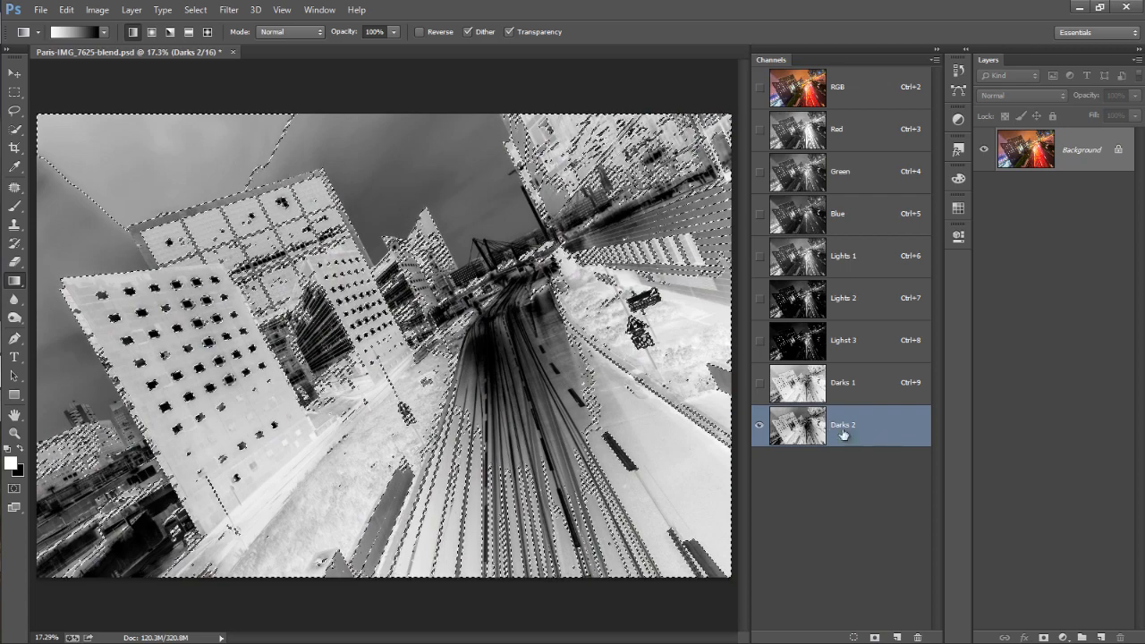
Step: Intersect the current selection with Darks 1 once more and save it as a channel named Darks 3
left_click(796, 385, "ctrl")
left_click(875, 636)
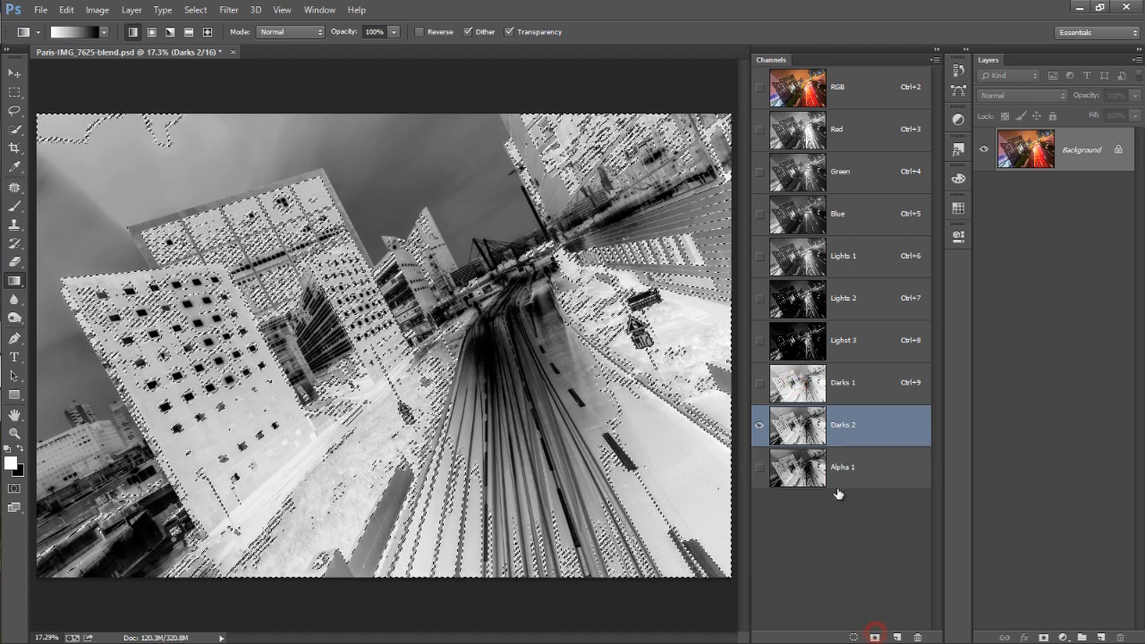
double_click(848, 468)
type("Dar")
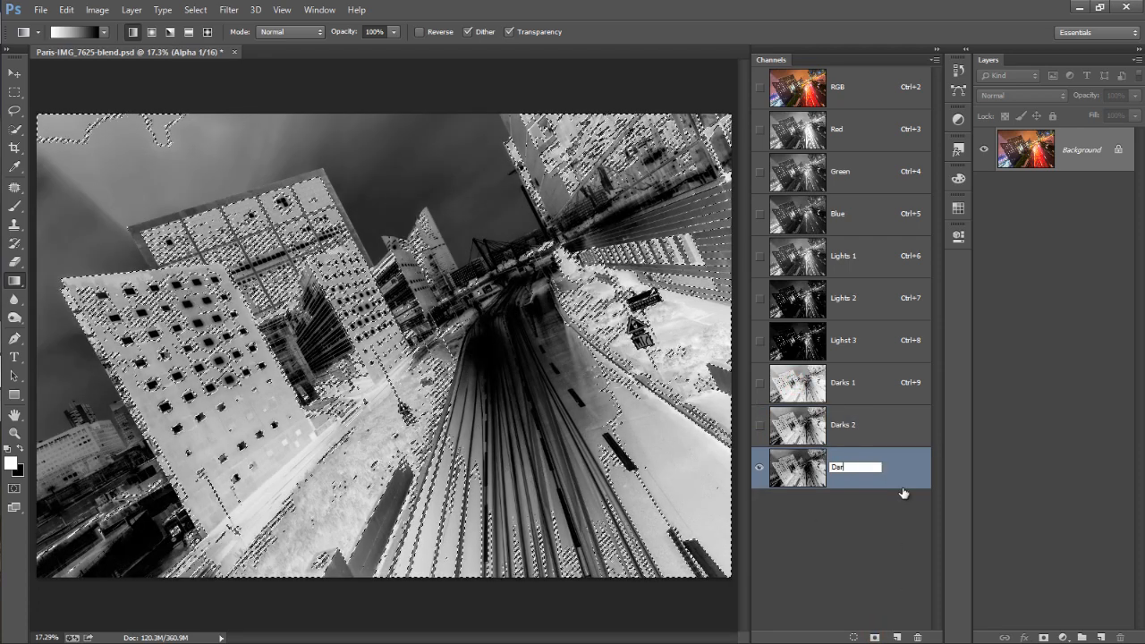
type("ks 3")
key("Return")
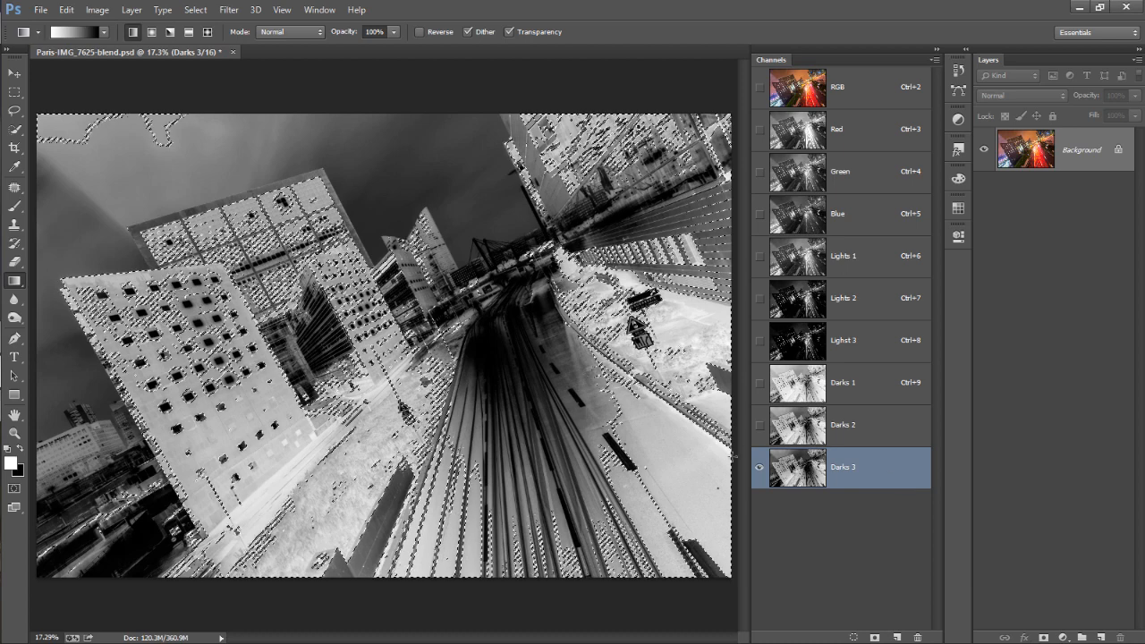
Step: Clear the selection and examine the Darks 1, Darks 2 and Darks 3 channels one after another
left_click(780, 383)
key("ctrl+d")
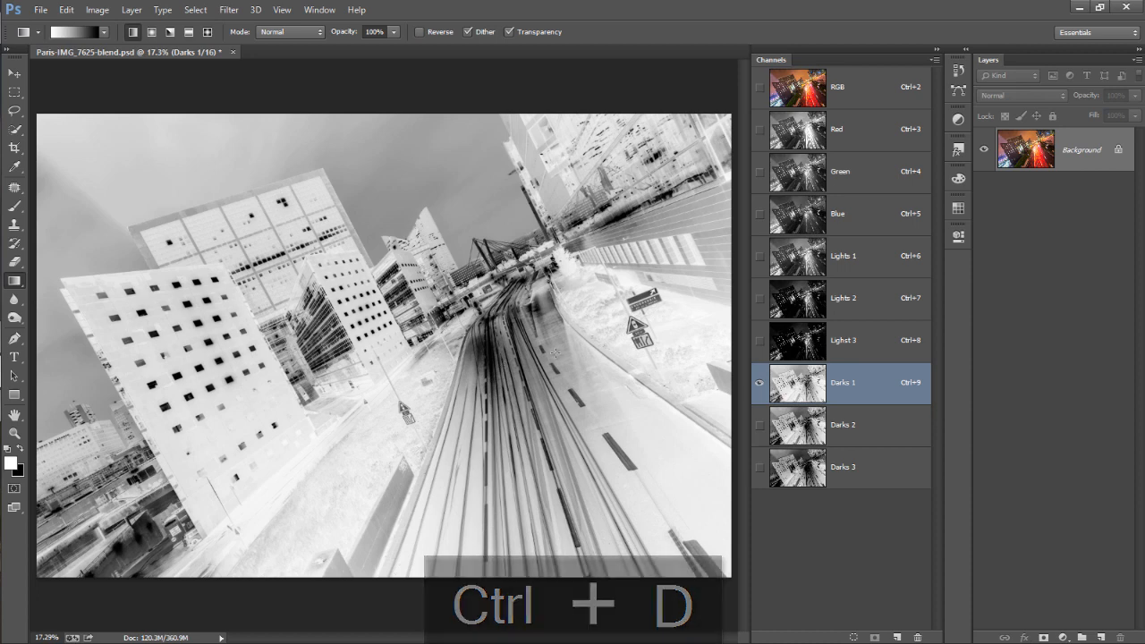
left_click(856, 433)
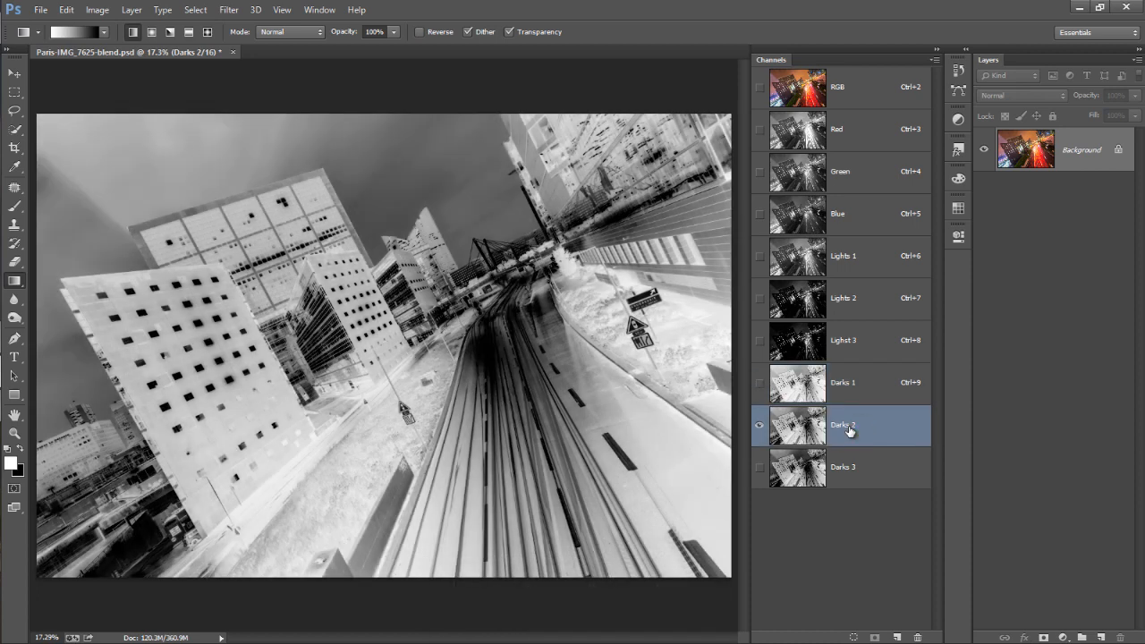
left_click(870, 463)
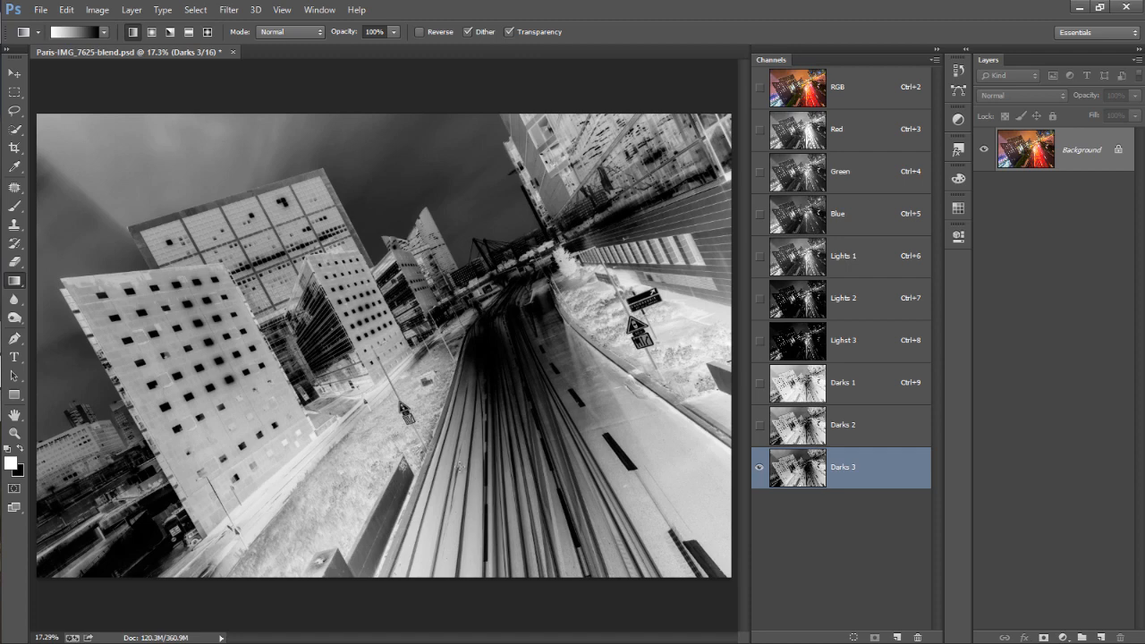
Step: Load Darks 3 as a selection, add a Curves adjustment layer masked by it, and collapse its properties
left_click(799, 476, "ctrl")
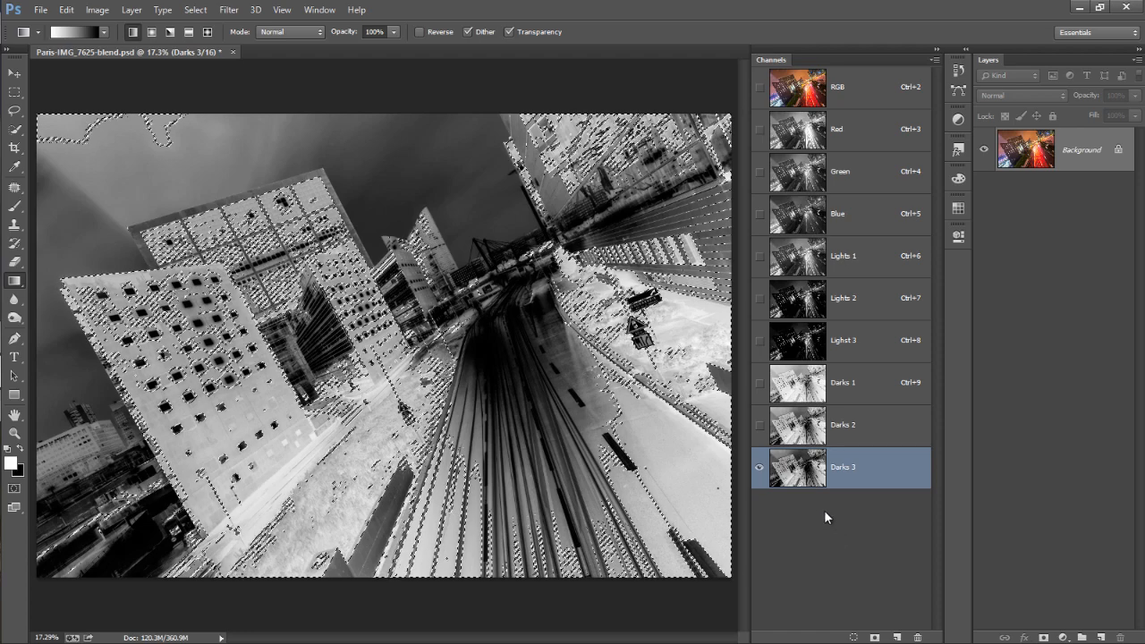
left_click(1063, 637)
left_click(1070, 408)
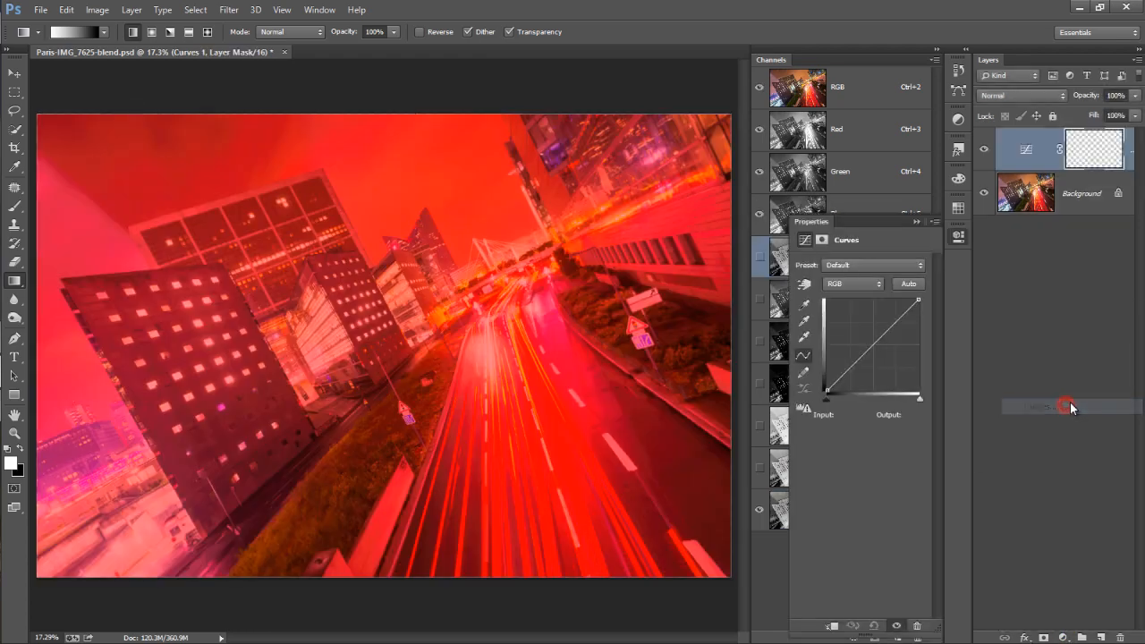
left_click(1093, 156)
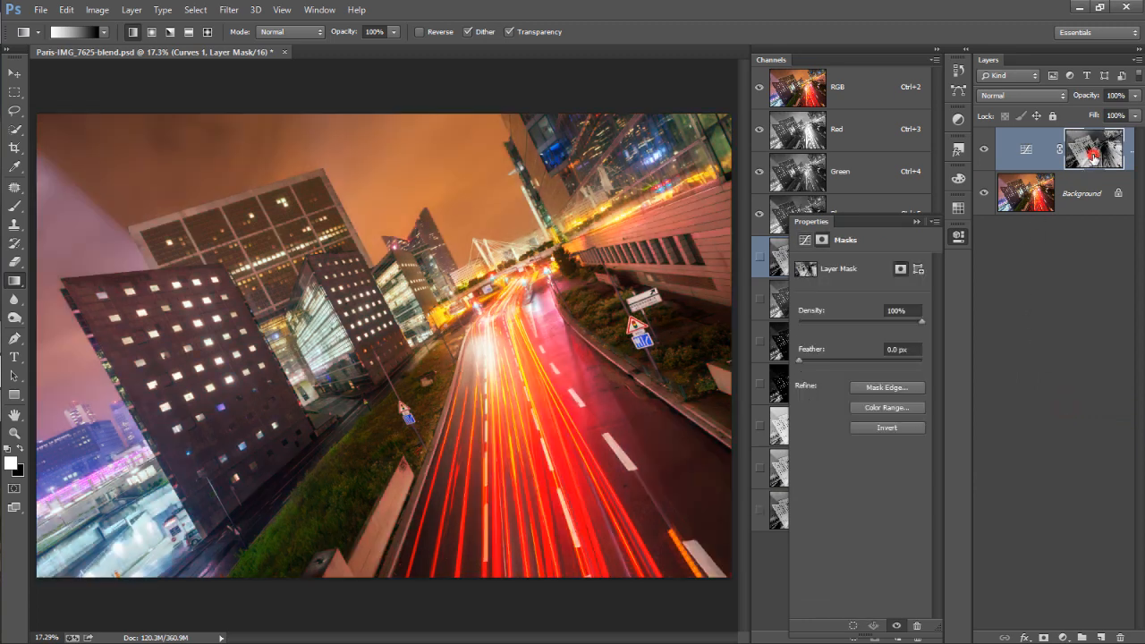
left_click(957, 235)
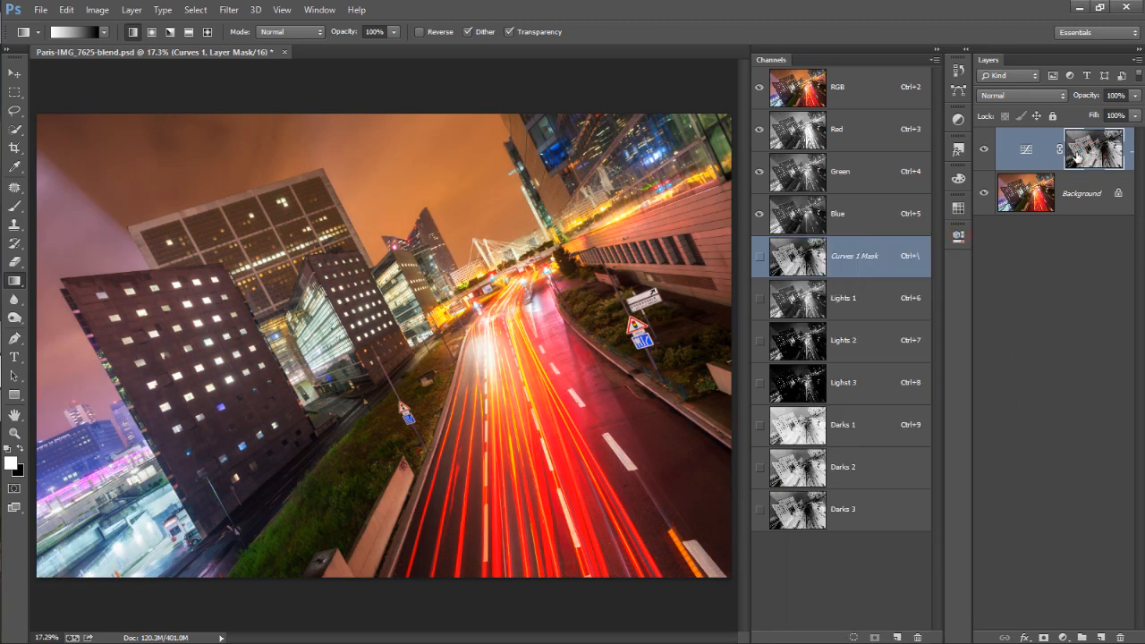
Step: Brighten the Darks 3-masked Curves adjustment by raising a midtone point at input 92 on the RGB curve
double_click(1027, 153)
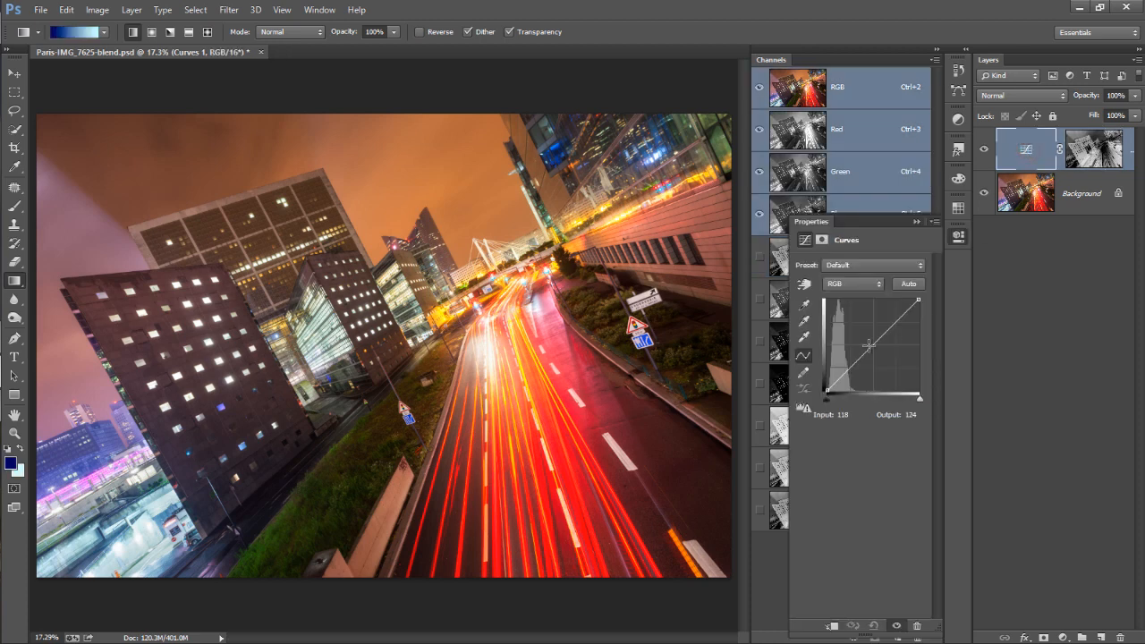
left_click_drag(868, 344, 859, 336)
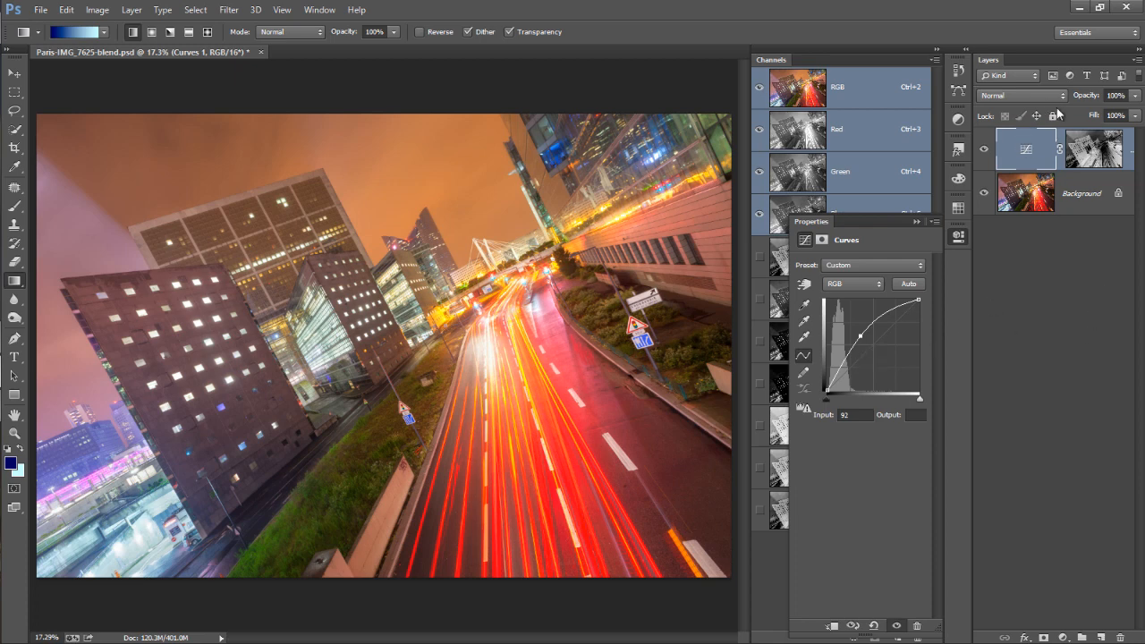
left_click(956, 236)
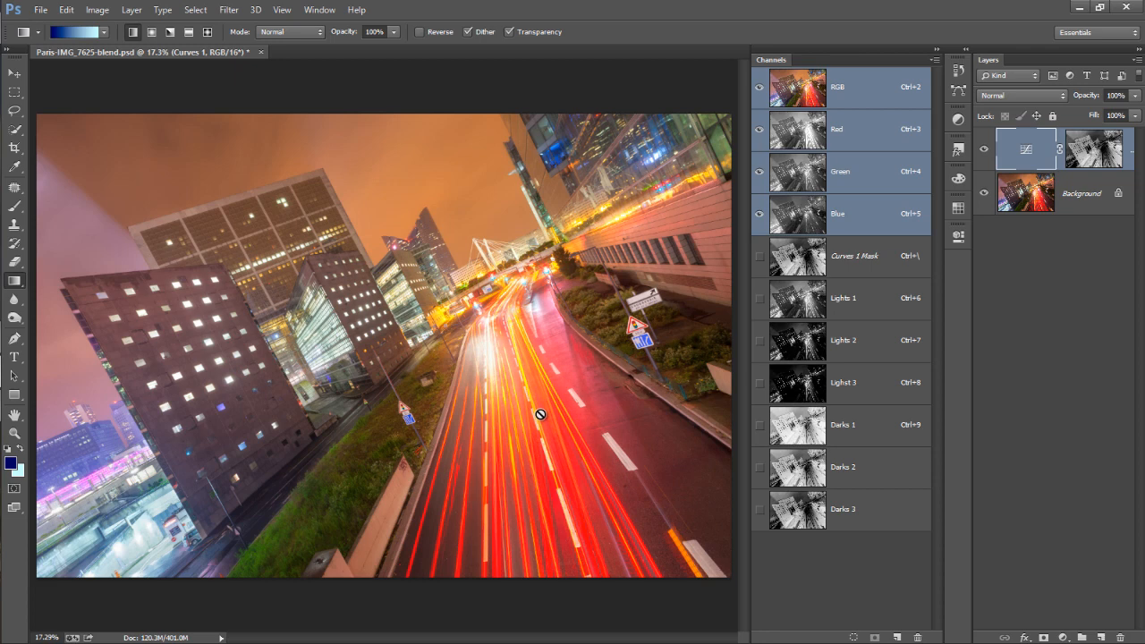
Step: Try a highlight point on the curve, remove it, and add a lowered shadow point at input 62 for contrast
double_click(1015, 143)
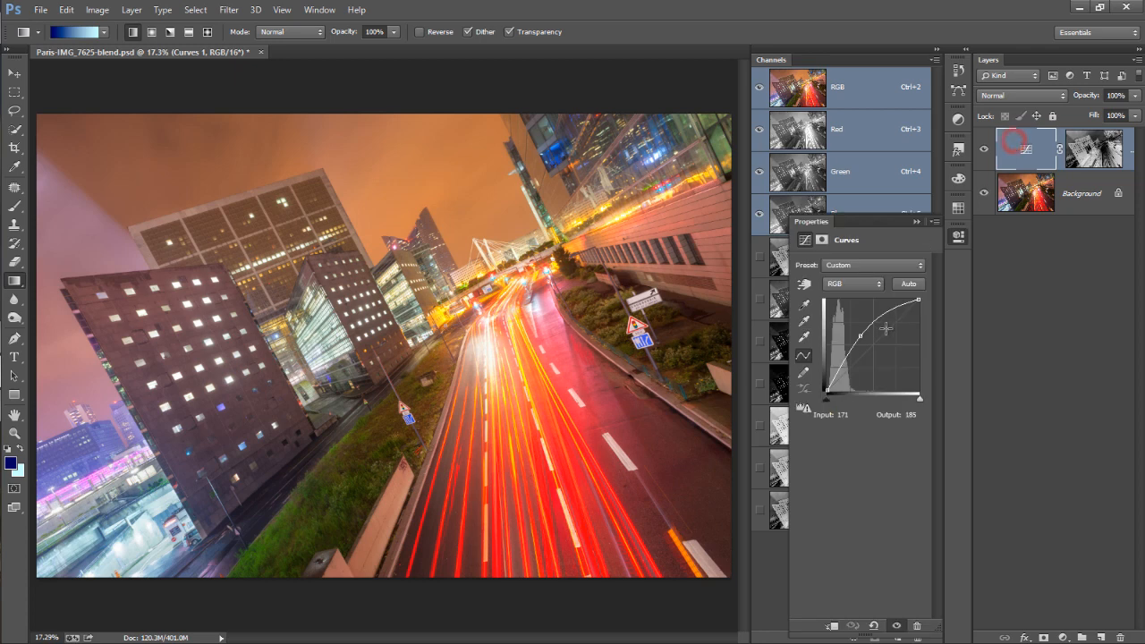
left_click_drag(890, 317, 893, 329)
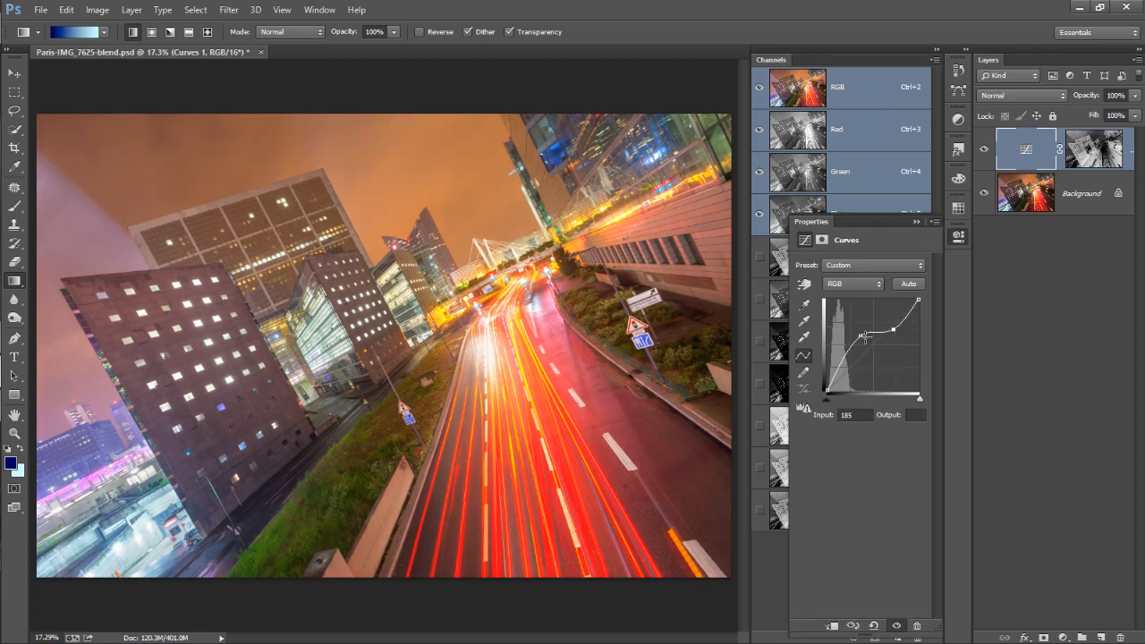
left_click(873, 625)
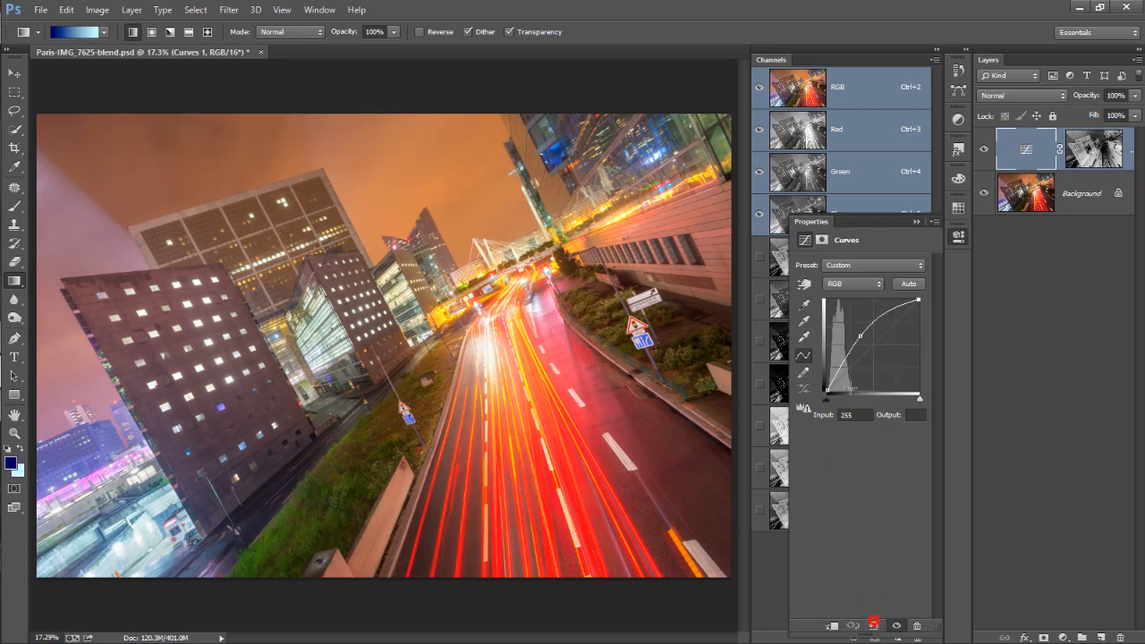
mouse_move(853, 361)
left_mouse_down()
mouse_move(851, 384)
mouse_move(849, 363)
left_mouse_up()
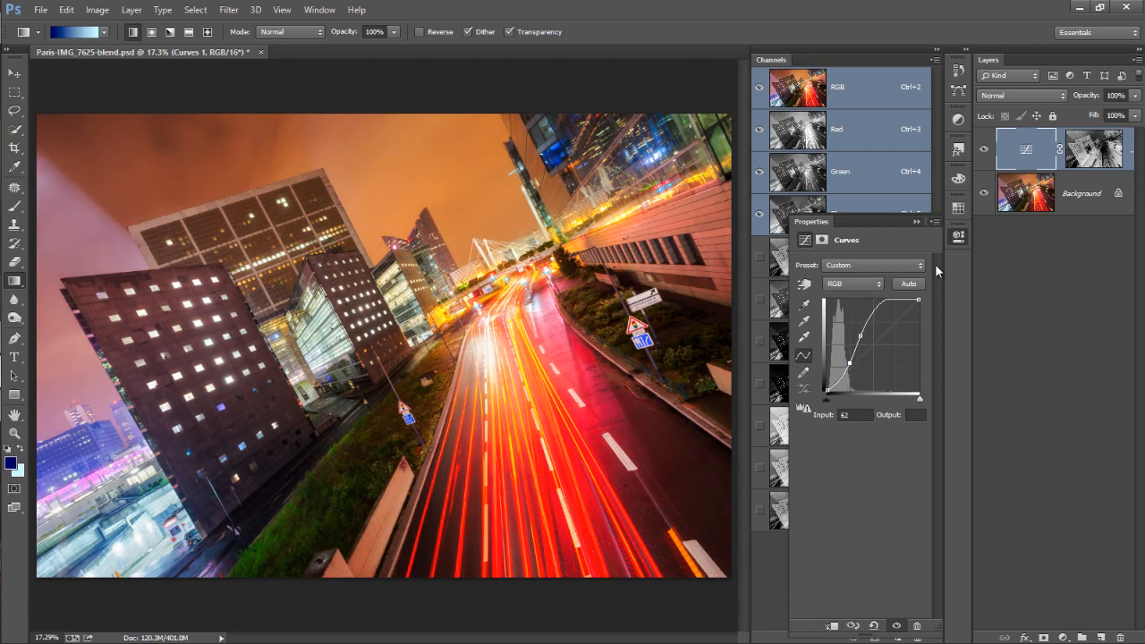
left_click(957, 236)
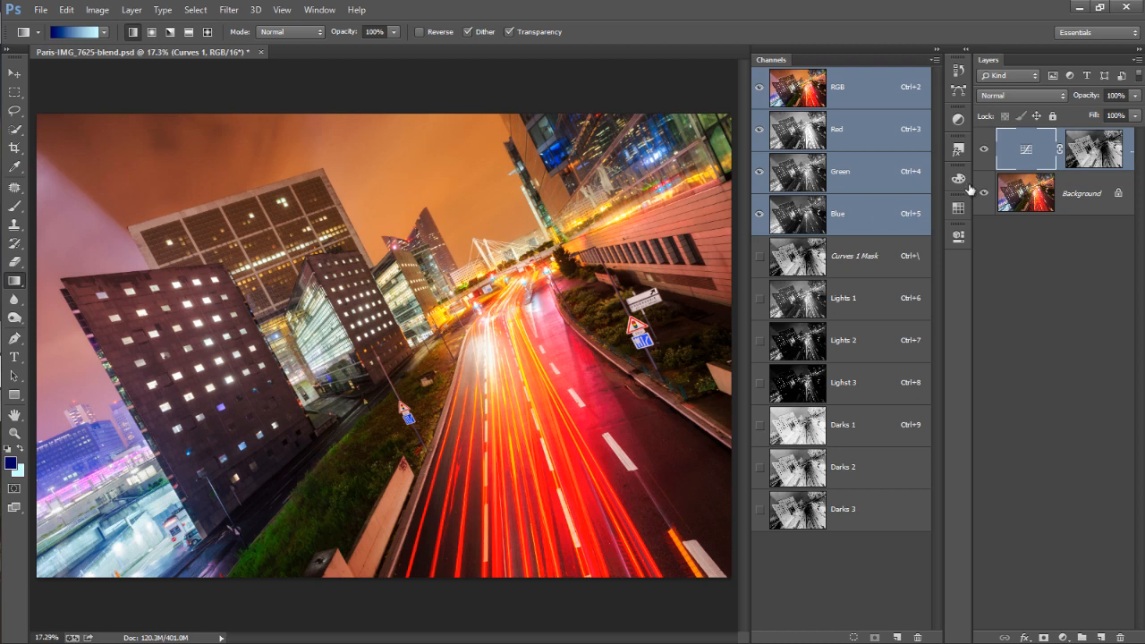
Step: Delete the Curves adjustment layer masked by Darks 3
left_click_drag(1024, 153, 1122, 636)
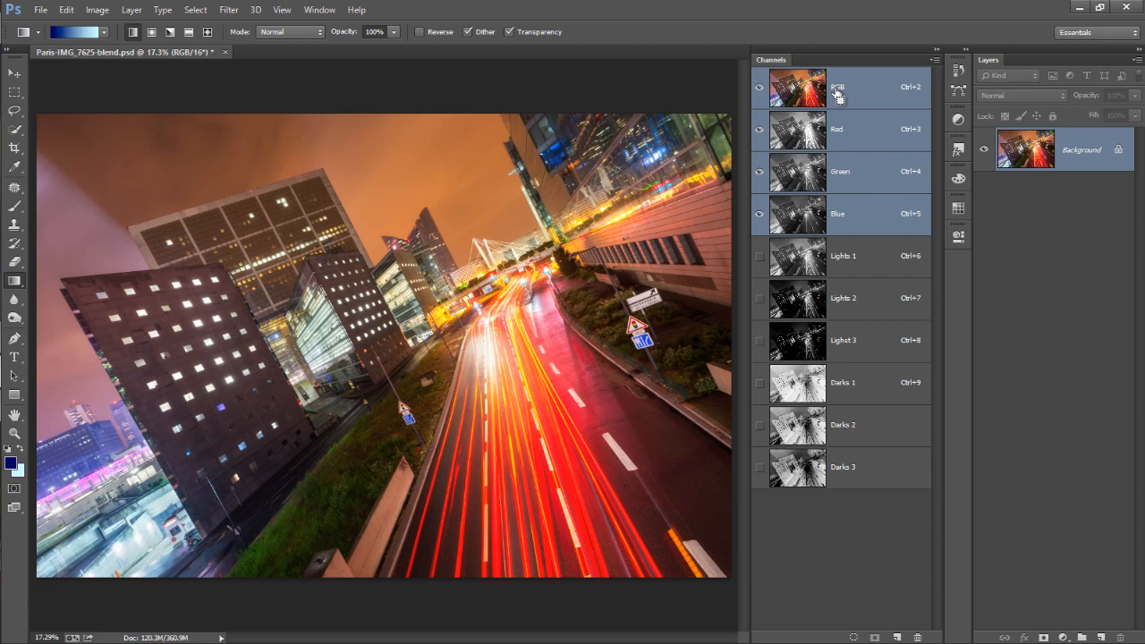
Step: Select the whole image and subtract Lights 1 and Darks 1 from the selection
key("ctrl+a")
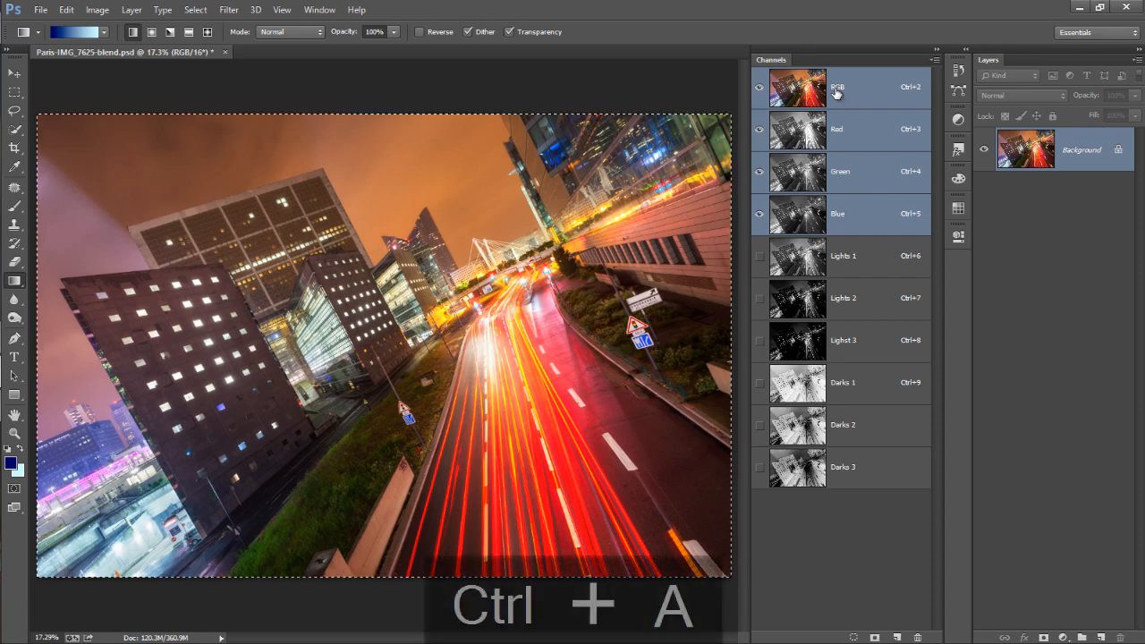
left_click(798, 261, "ctrl")
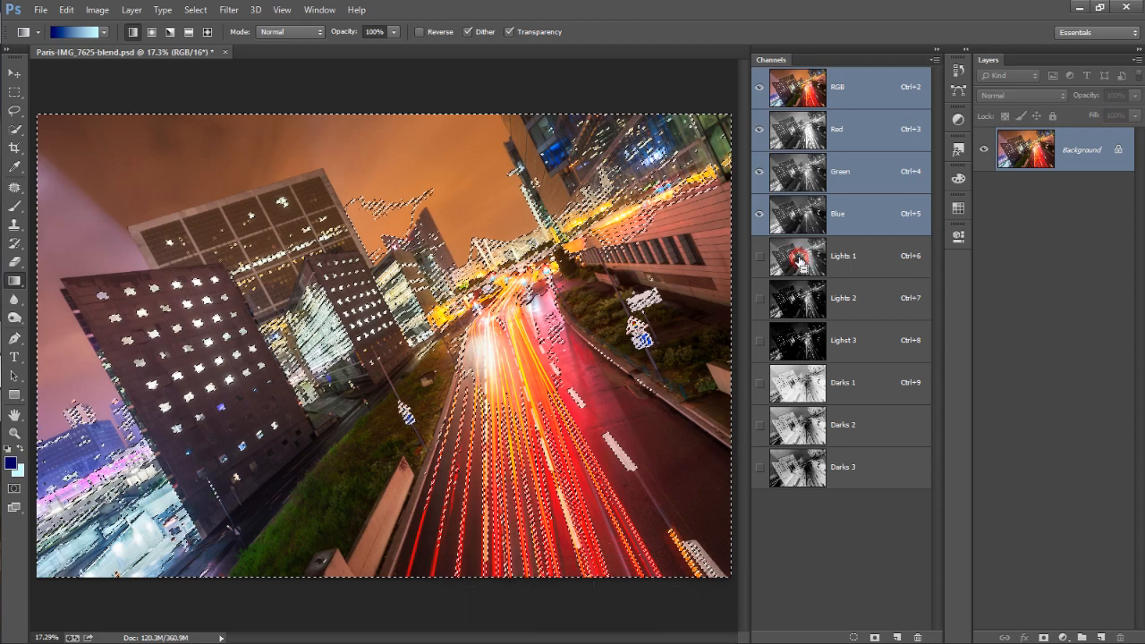
left_click(804, 387, "ctrl")
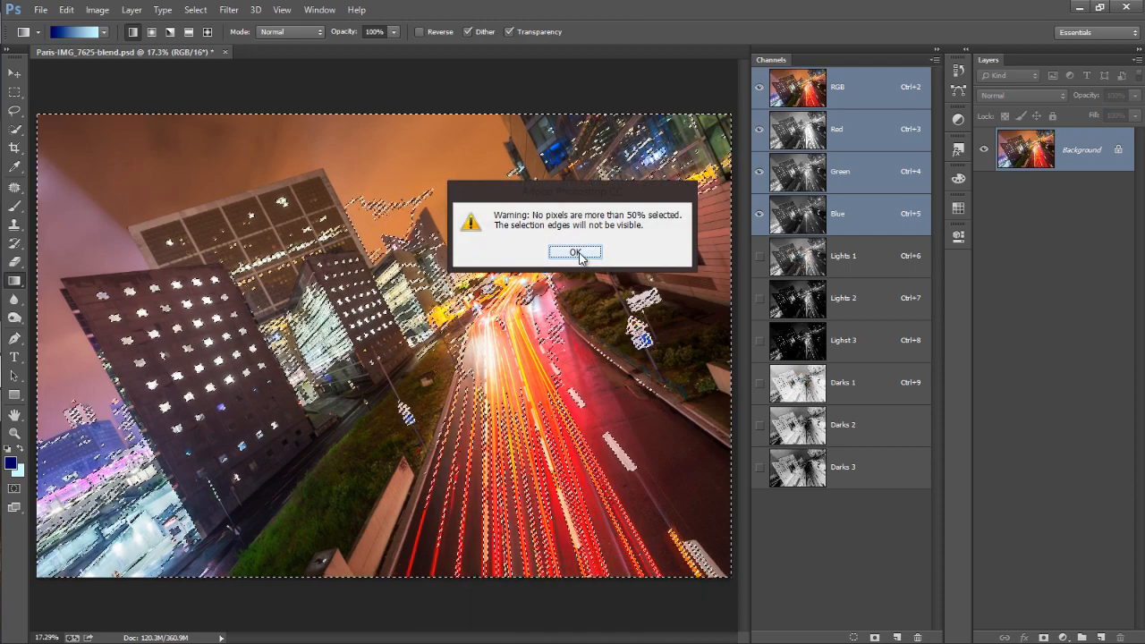
left_click(579, 255)
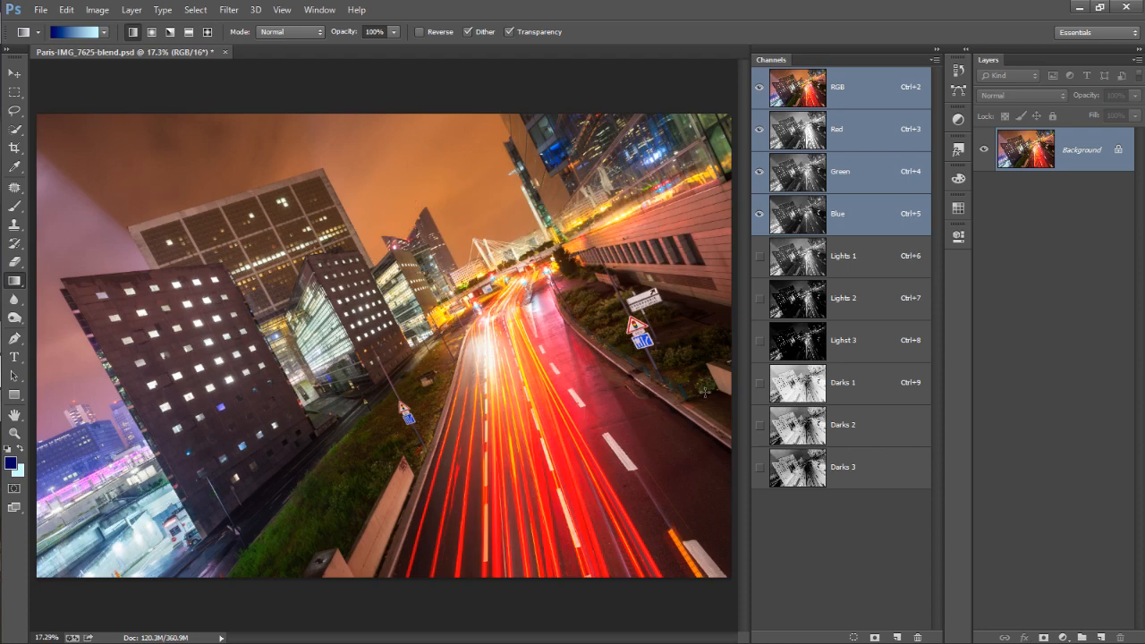
Step: Save the midtone selection as a channel named Midtones 1 and display it
left_click(876, 637)
double_click(842, 509)
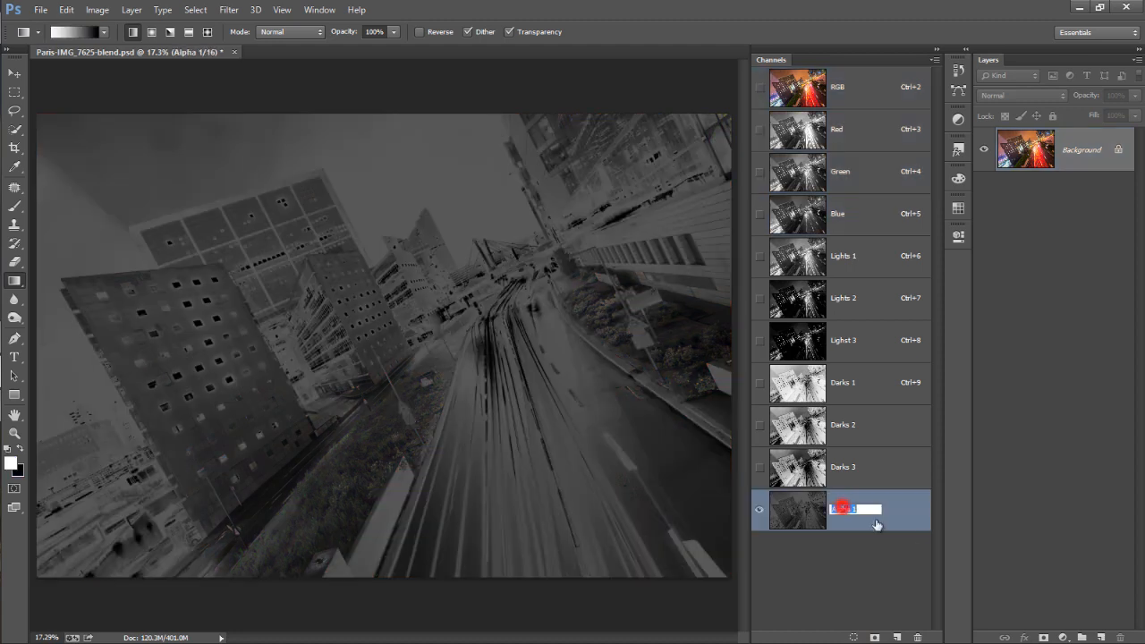
type("Midtones")
key("Return")
left_click(809, 507)
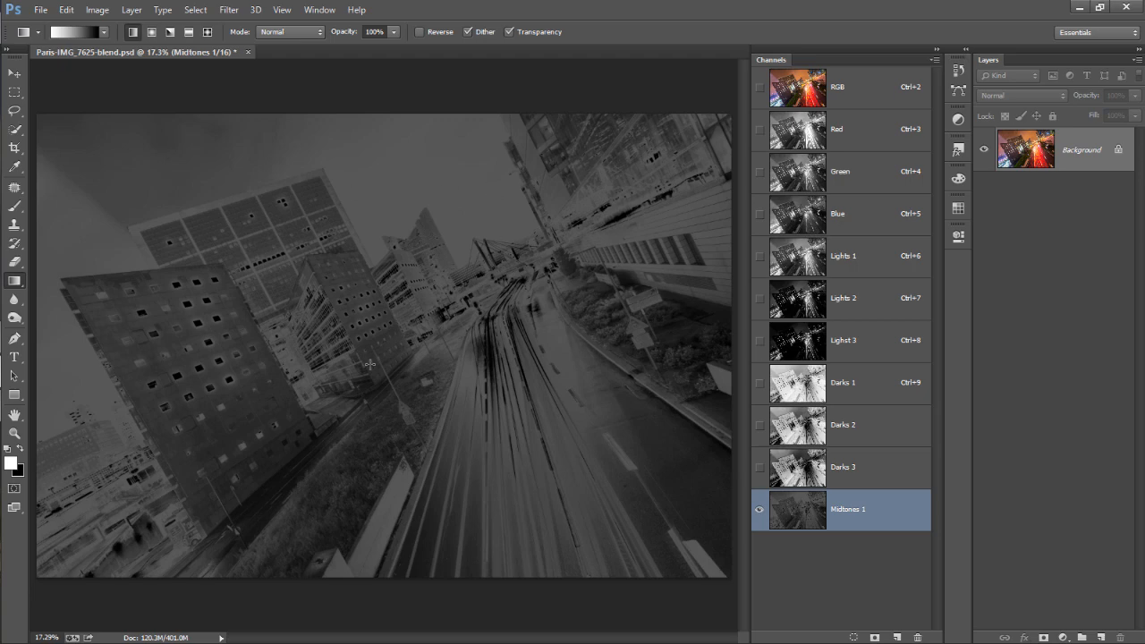
Step: Load Midtones 1 as a selection and add a Curves adjustment layer masked by it
left_click(797, 516, "ctrl")
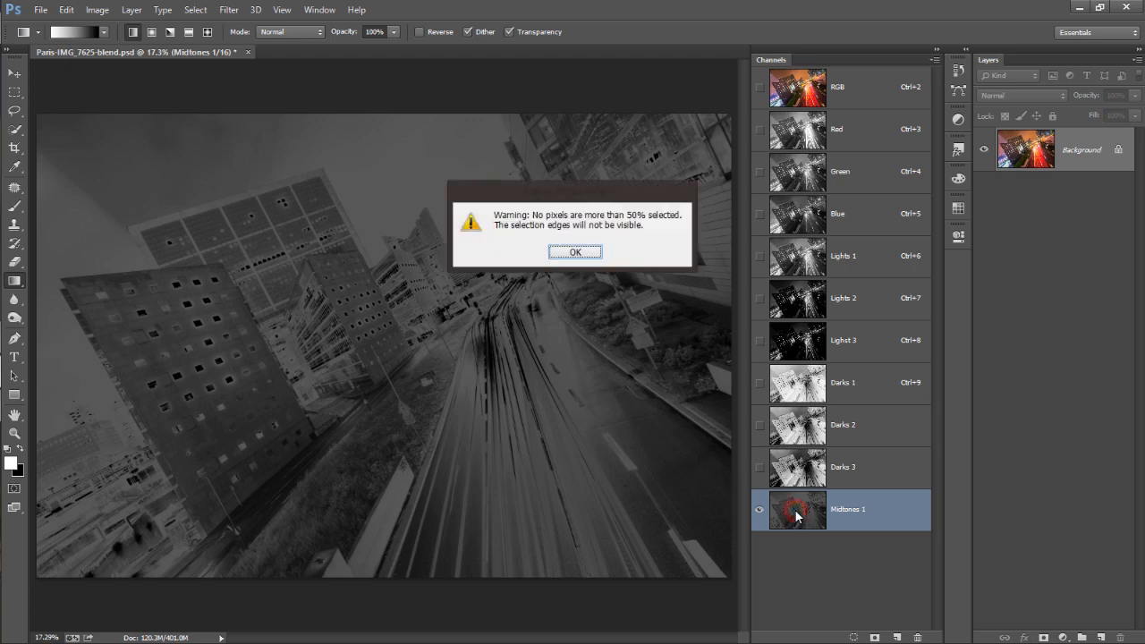
left_click(574, 252)
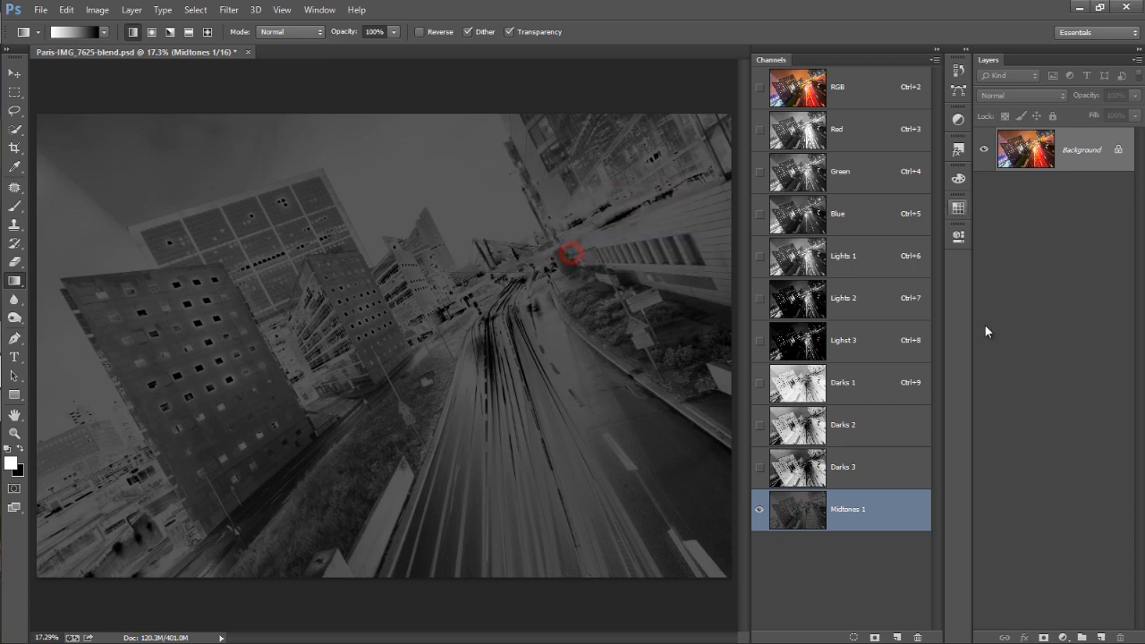
left_click(1063, 637)
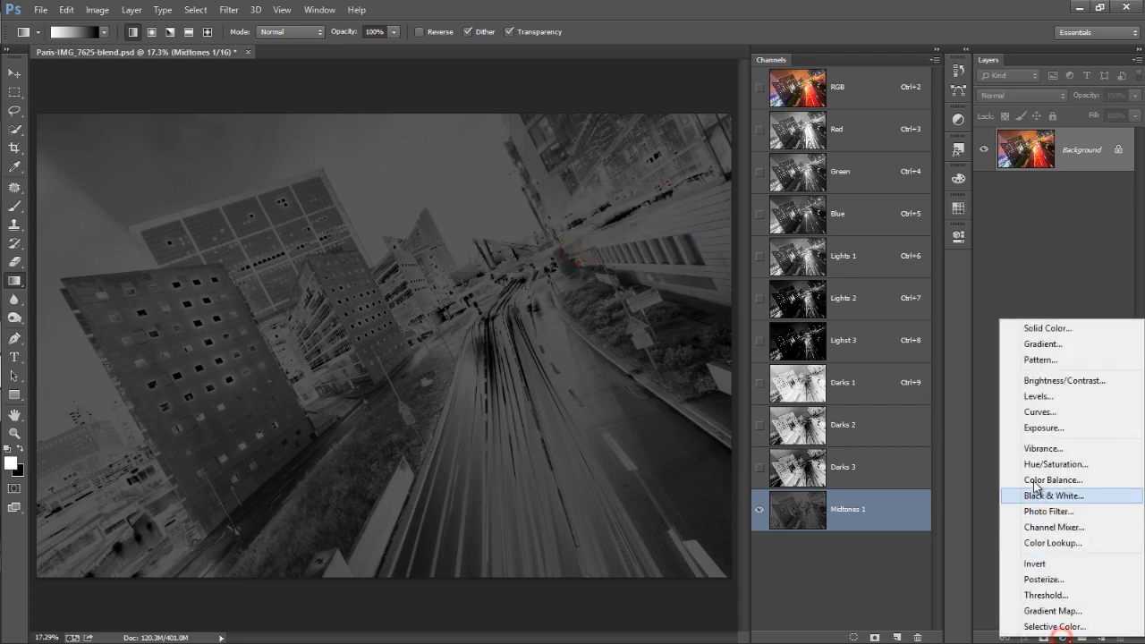
left_click(1039, 411)
left_click(1097, 149)
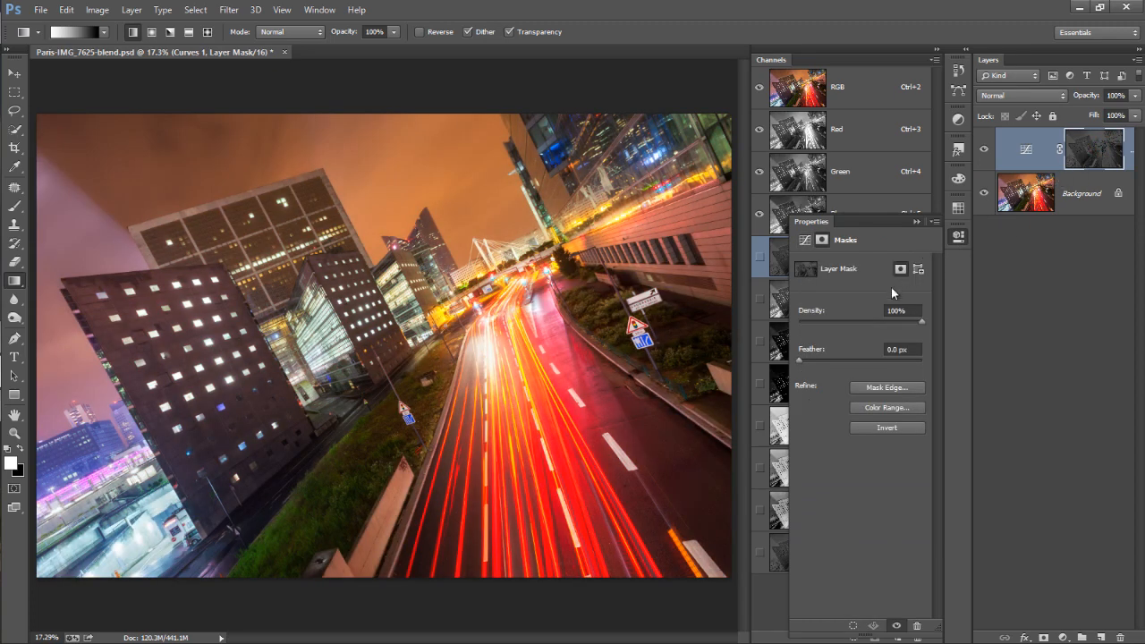
Step: Apply the Strong Contrast (RGB) preset to the midtone-masked Curves adjustment
left_click(1024, 154)
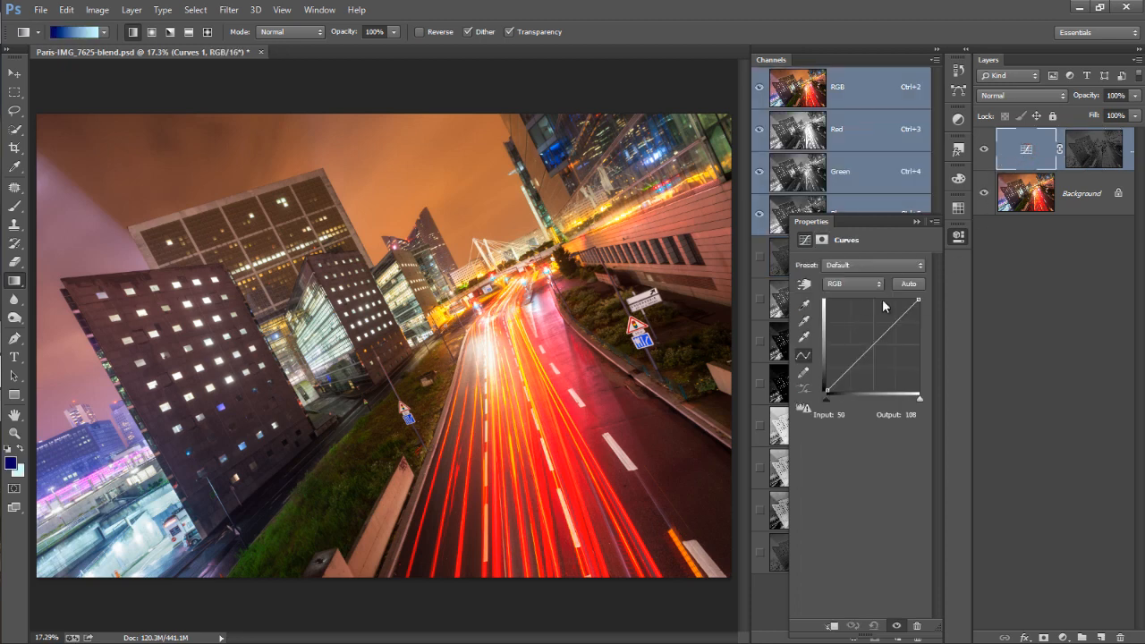
left_click(872, 264)
left_click(881, 398)
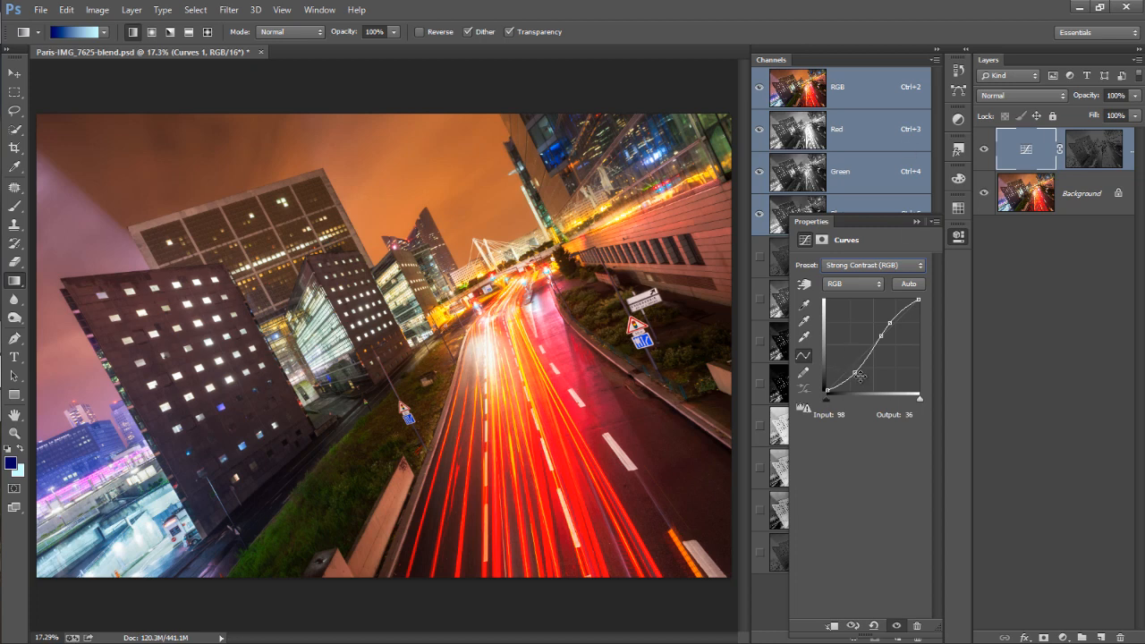
Step: Steepen the contrast curve by lowering its shadow point and raising its highlight point at input 181
mouse_move(856, 371)
left_mouse_down()
mouse_move(866, 380)
mouse_move(859, 374)
left_mouse_up()
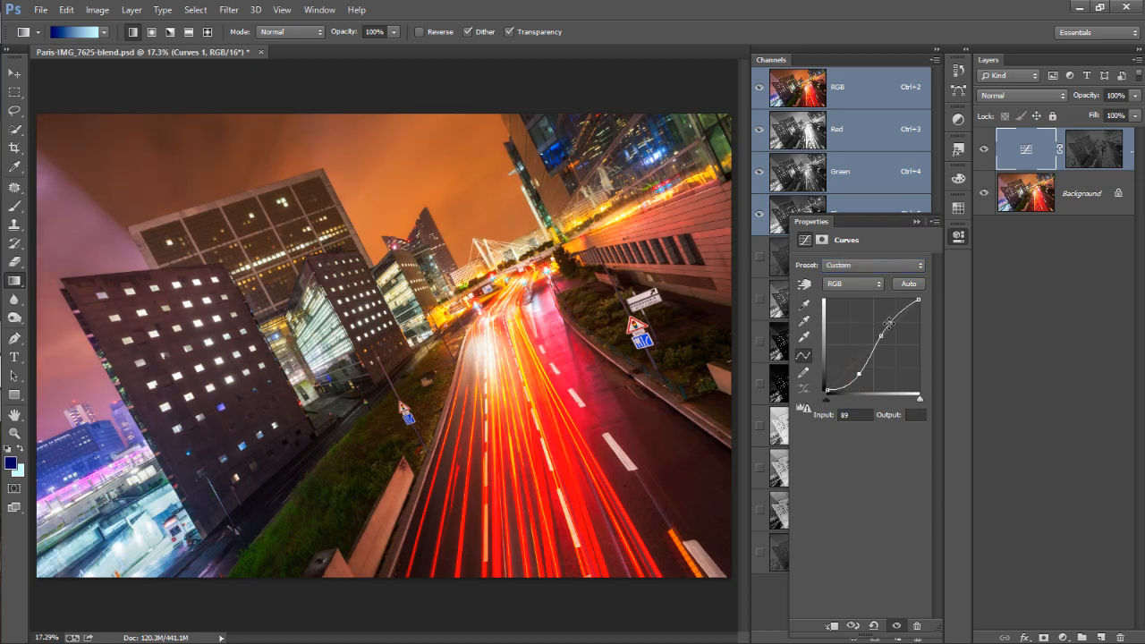
mouse_move(889, 323)
left_mouse_down()
mouse_move(884, 313)
mouse_move(865, 366)
mouse_move(874, 372)
mouse_move(894, 317)
left_mouse_up()
left_click(873, 625)
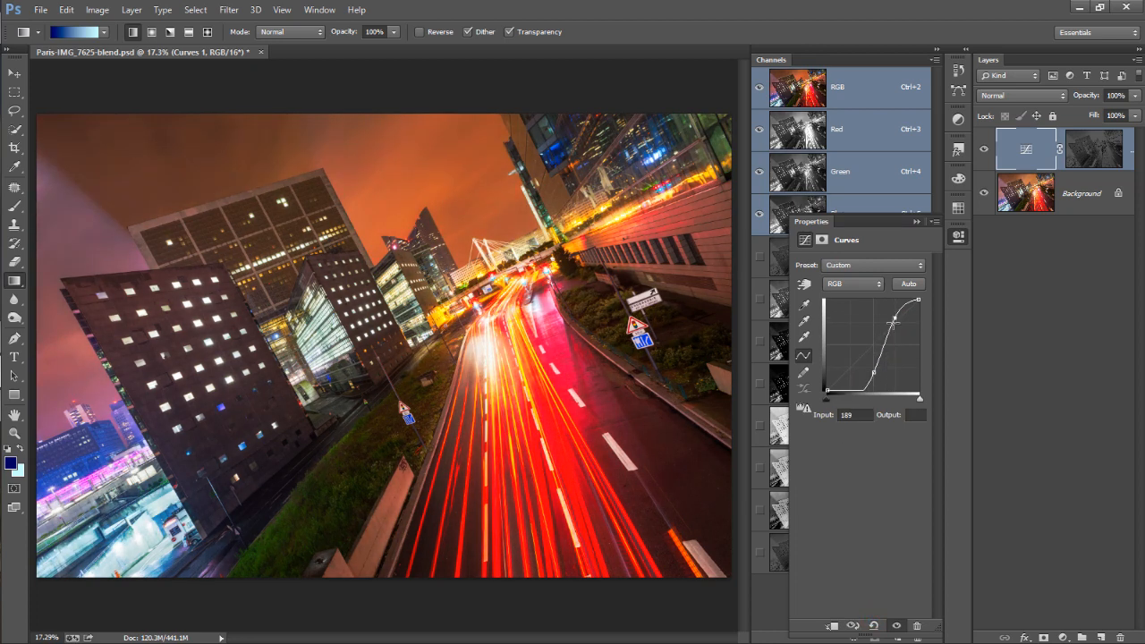
left_click_drag(877, 372, 868, 367)
left_click_drag(894, 318, 891, 319)
Step: Compare the photo with and without the midtone Curves adjustment by repeatedly switching the layer's visibility
left_click(985, 149)
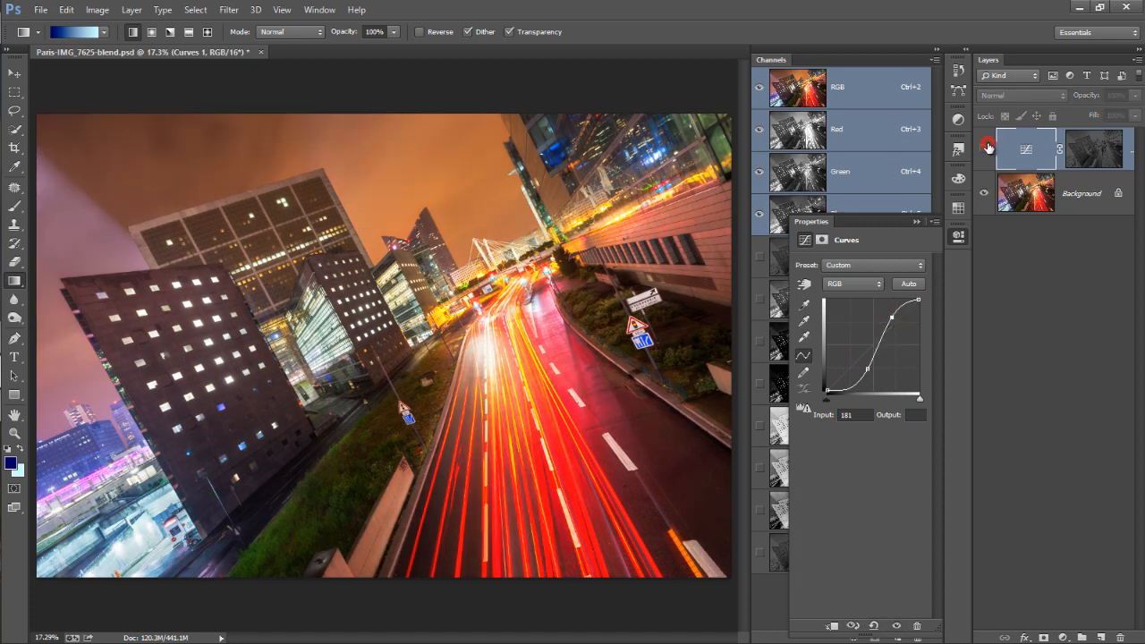
left_click(985, 148)
left_click(987, 147)
left_click(987, 148)
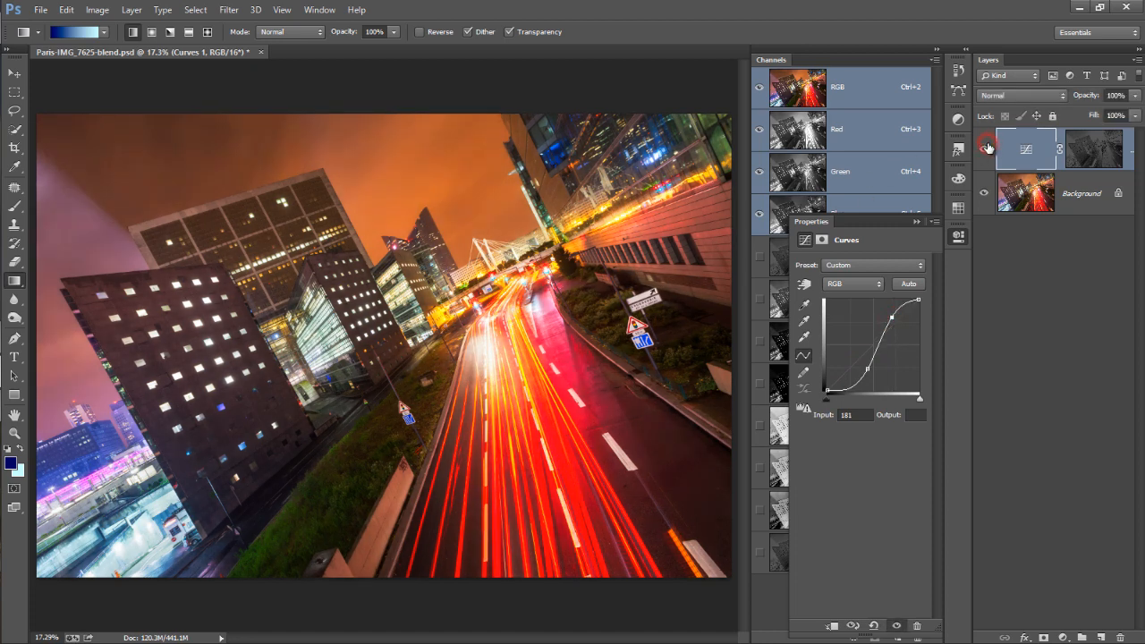
left_click(987, 146)
left_click(986, 146)
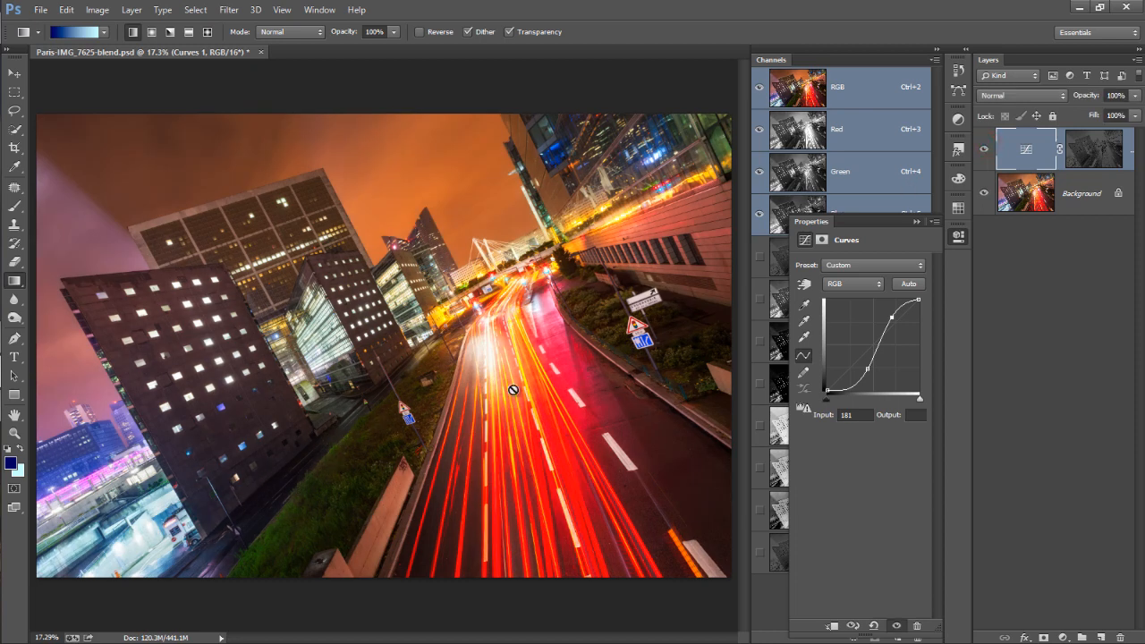
left_click(988, 149)
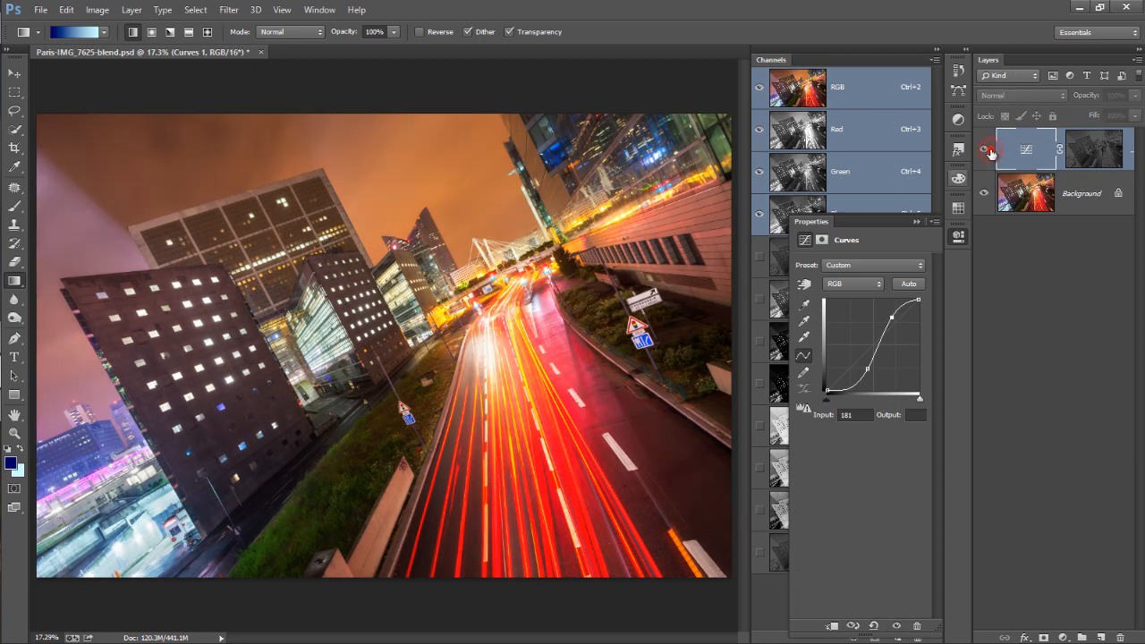
left_click(988, 149)
left_click(987, 149)
left_click(987, 150)
left_click(988, 151)
left_click(987, 150)
left_click(987, 150)
left_click(987, 150)
left_click(988, 151)
left_click(988, 150)
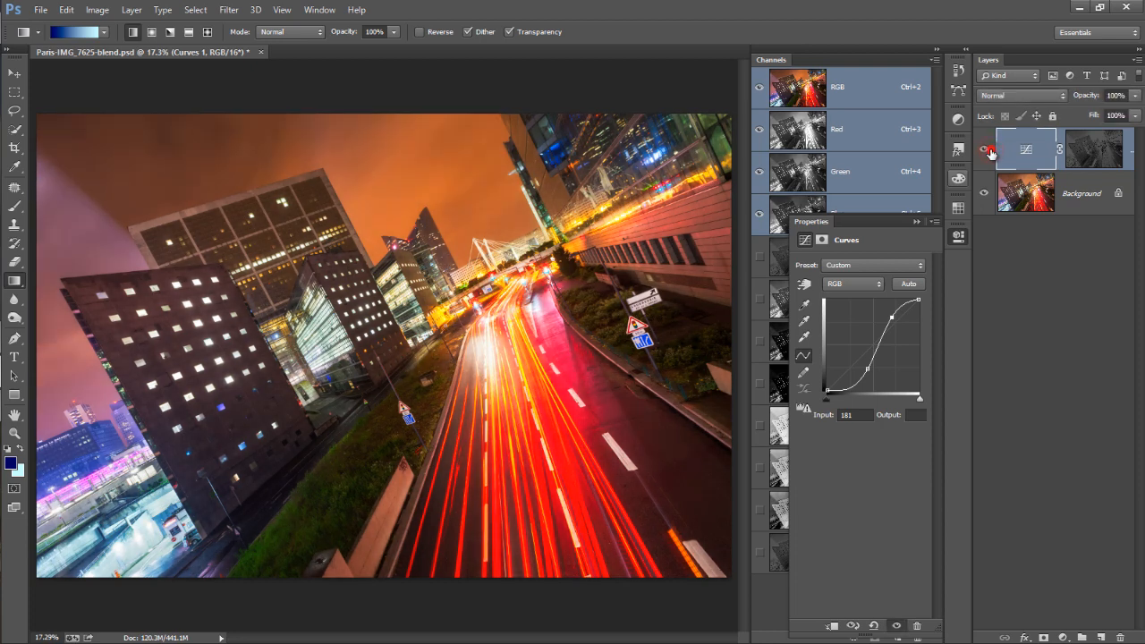
Step: Collapse the curve properties and delete the midtone-masked Curves adjustment layer
left_click(957, 238)
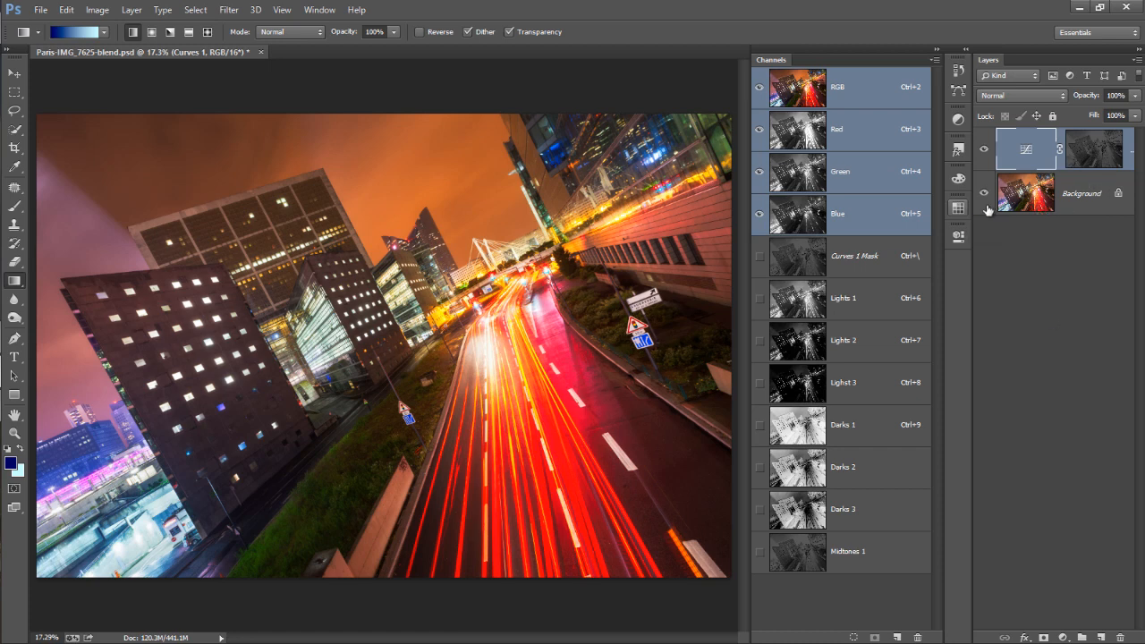
left_click_drag(1021, 148, 1119, 637)
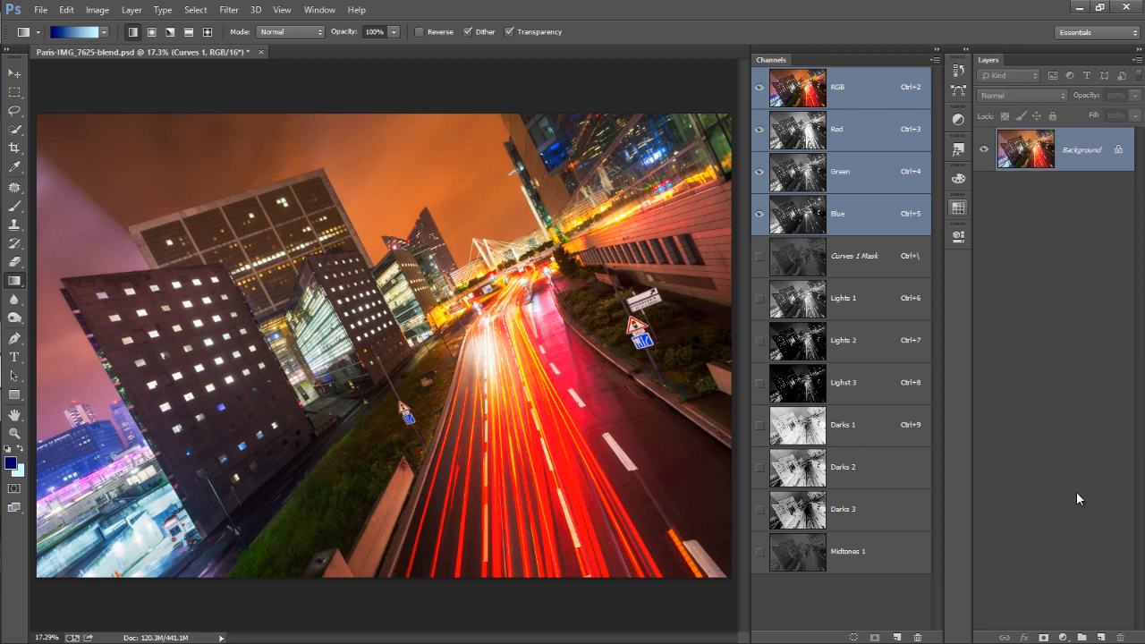